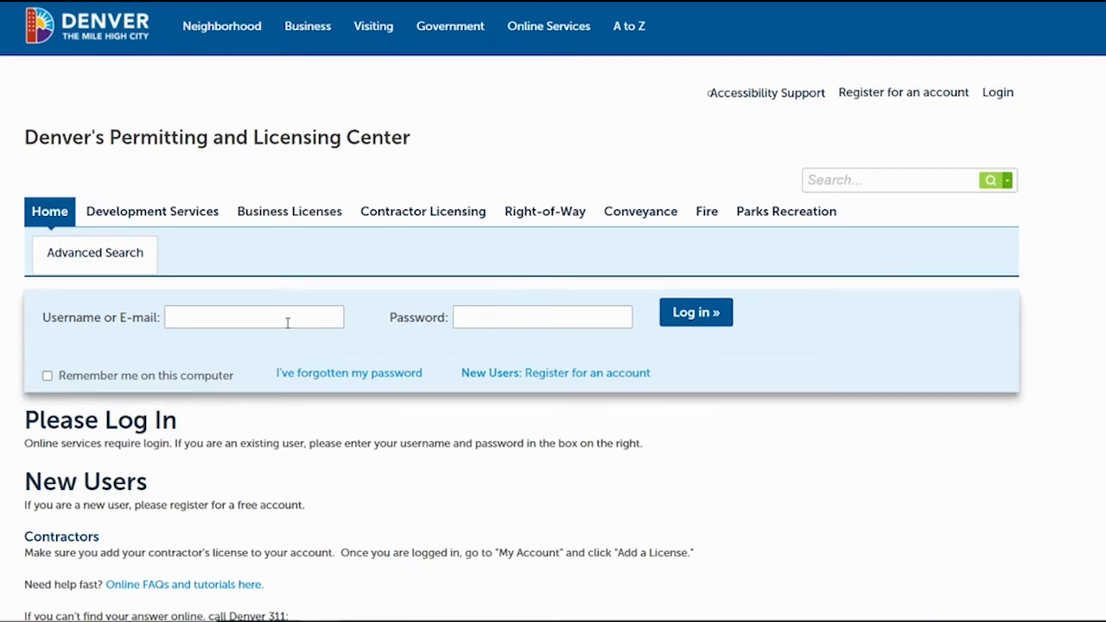
- Sign in to the training account with the saved username and its password
click(215, 322)
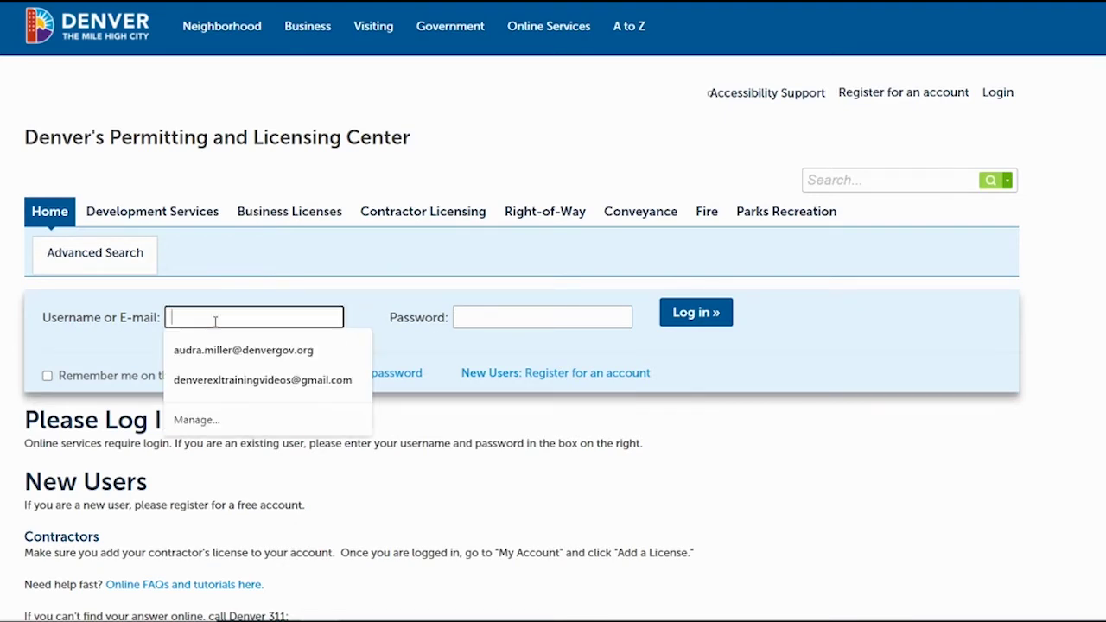
text(exl)
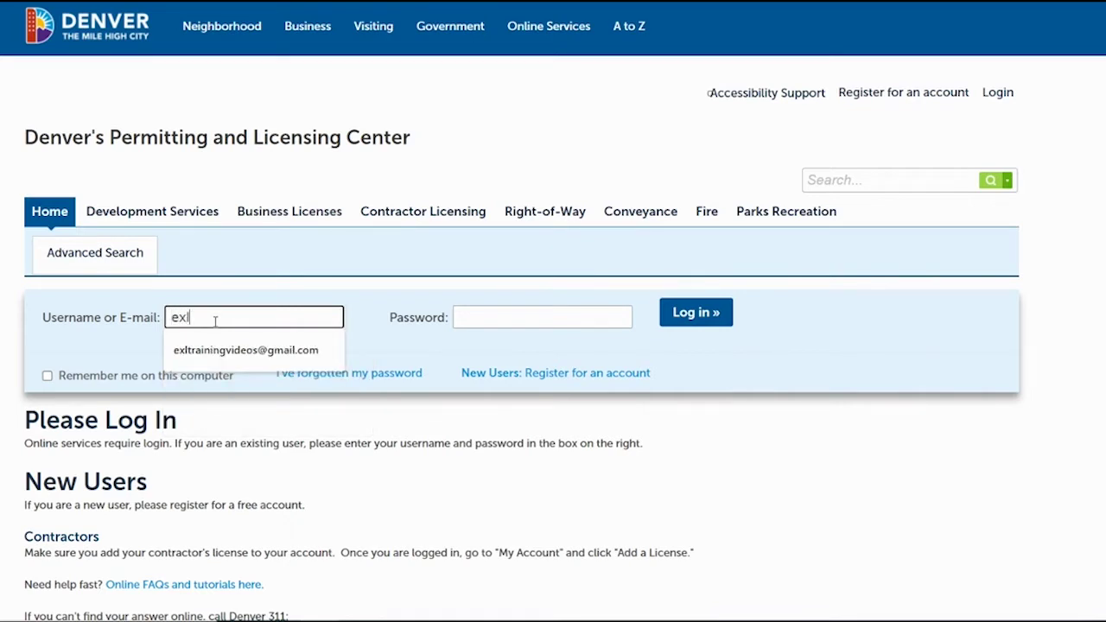
text(training)
key(Down)
key(Tab)
text(••••••••••)
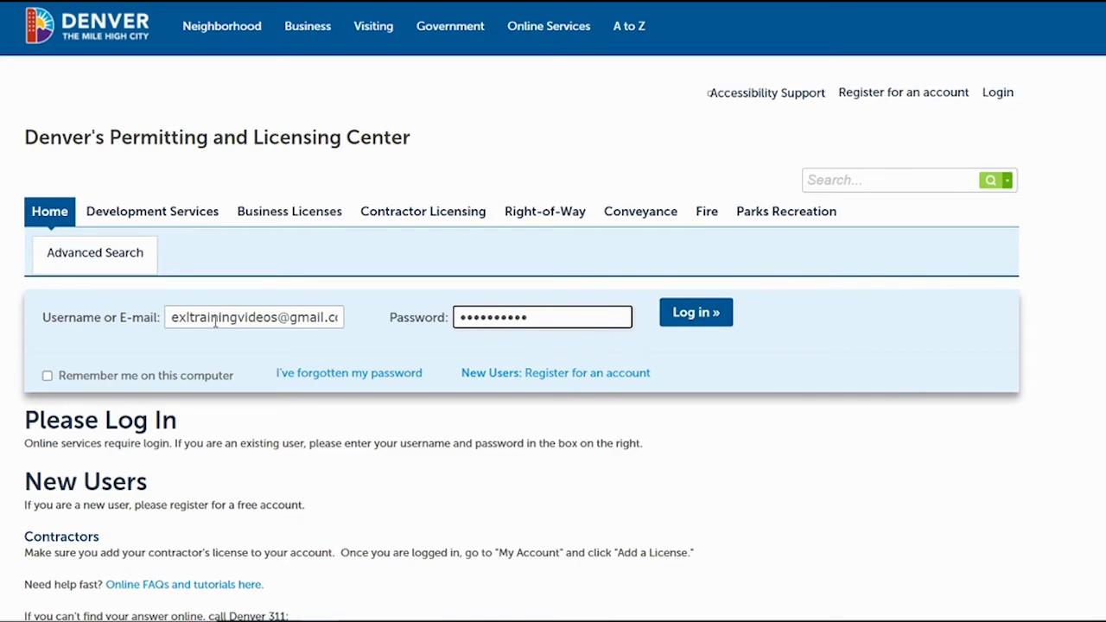
click(701, 312)
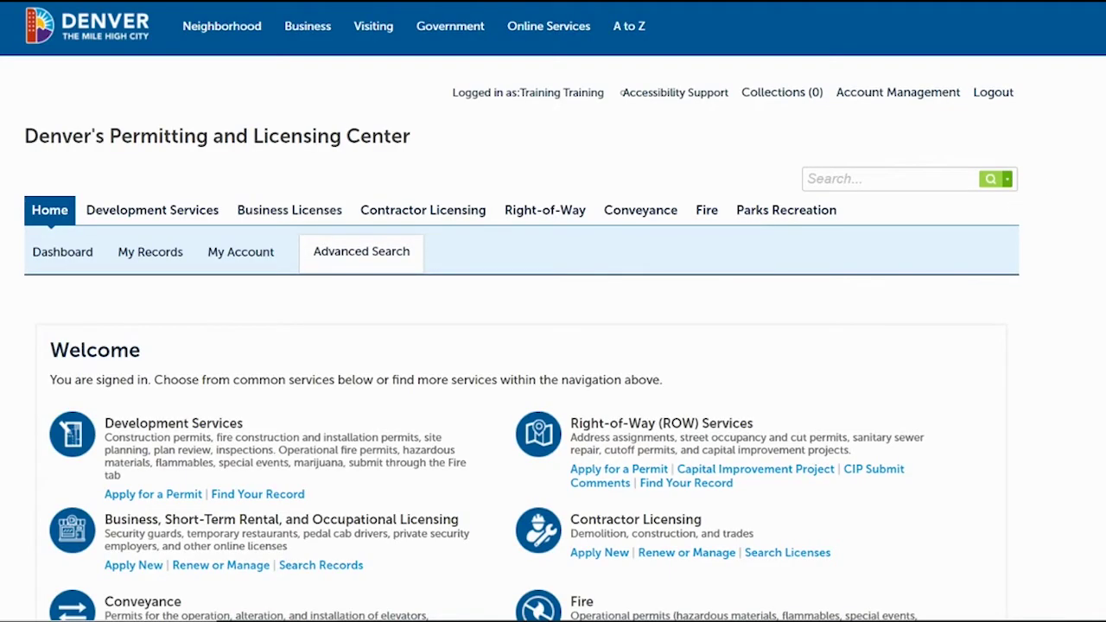
scroll(621, 92, down, 1)
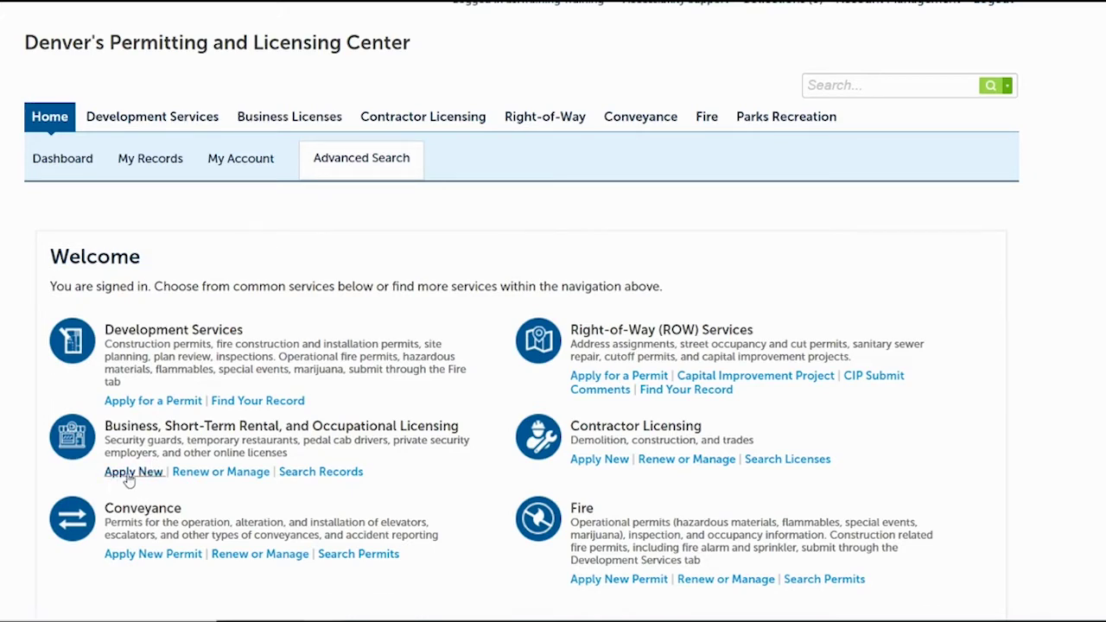
- Apply for a new business license using the Application Package type
click(130, 471)
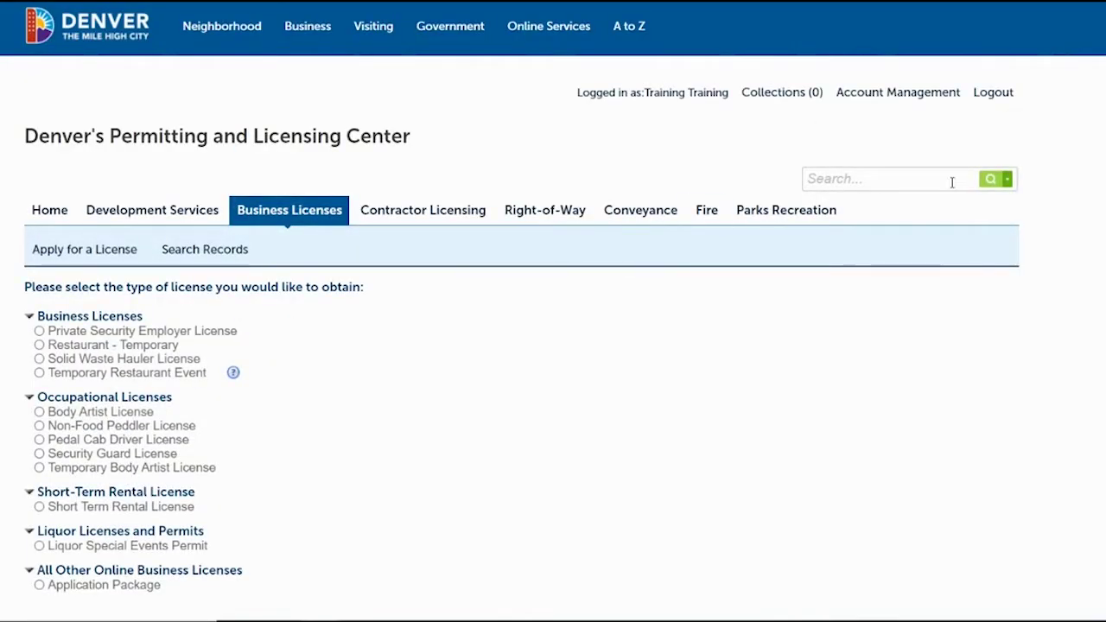
scroll(708, 320, down, 1)
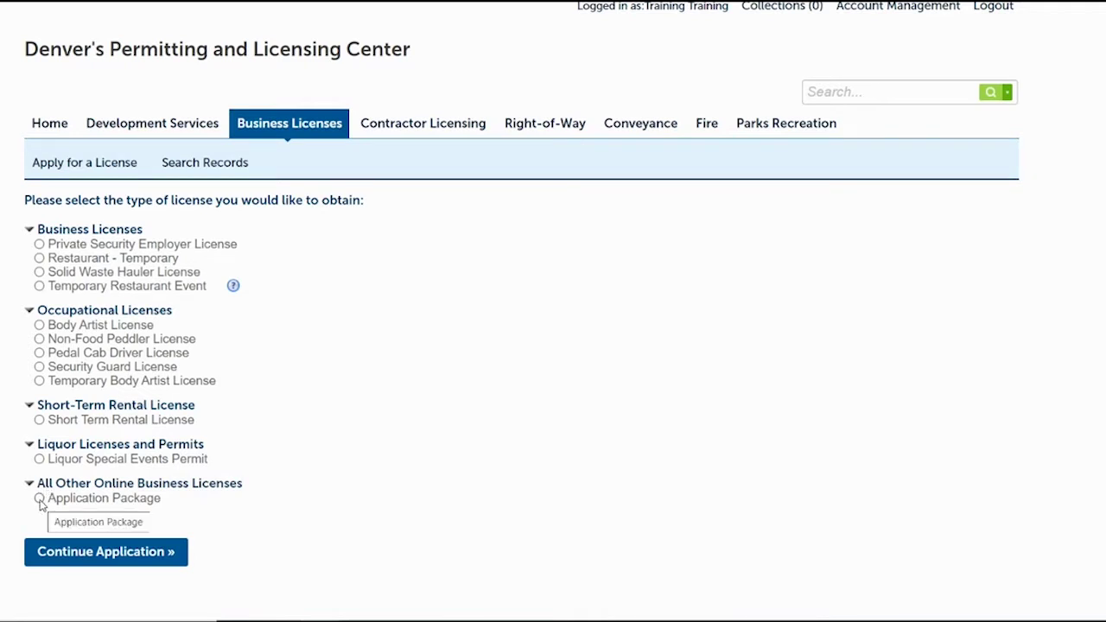
click(39, 499)
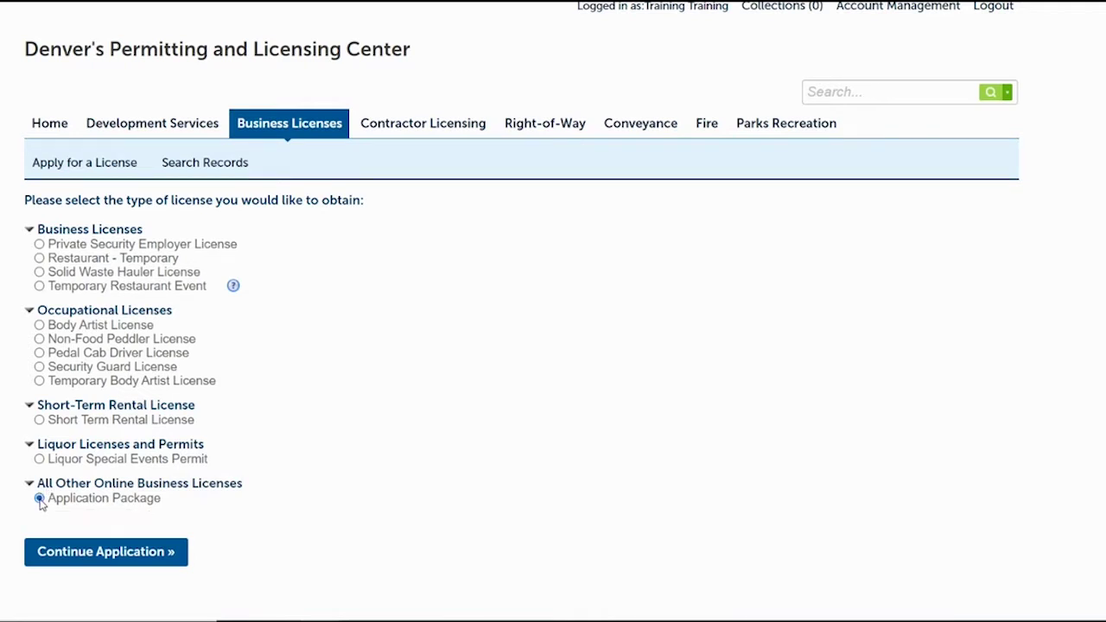
click(117, 557)
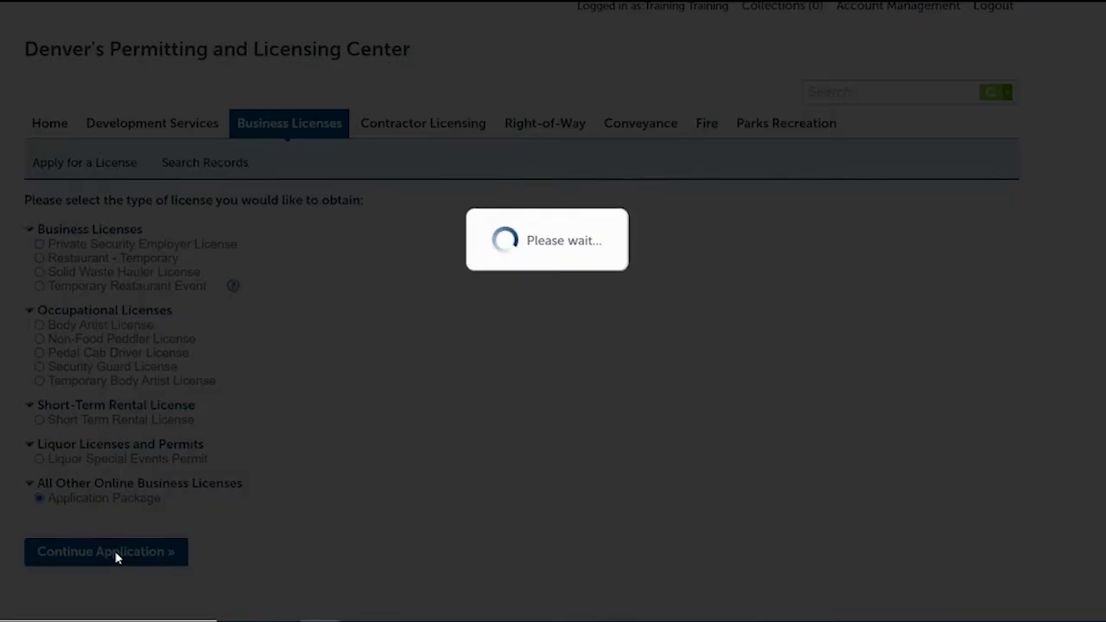
scroll(1086, 178, down, 2)
scroll(1063, 212, down, 3)
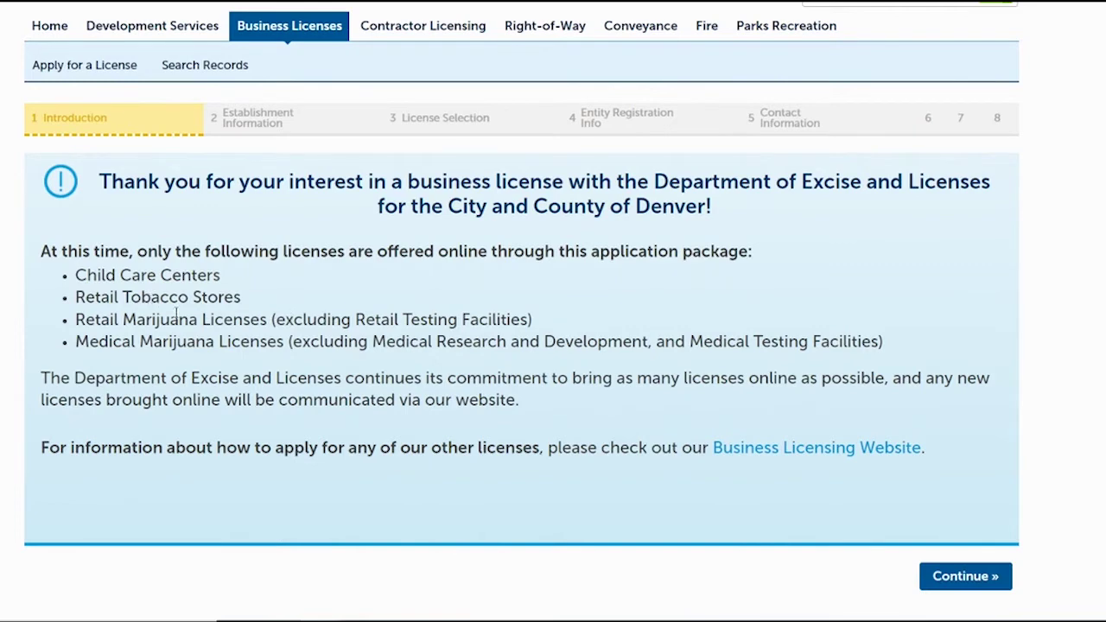
- Continue past the Introduction page to the How to Submit an Application Package instructions
click(943, 582)
scroll(553, 346, down, 4)
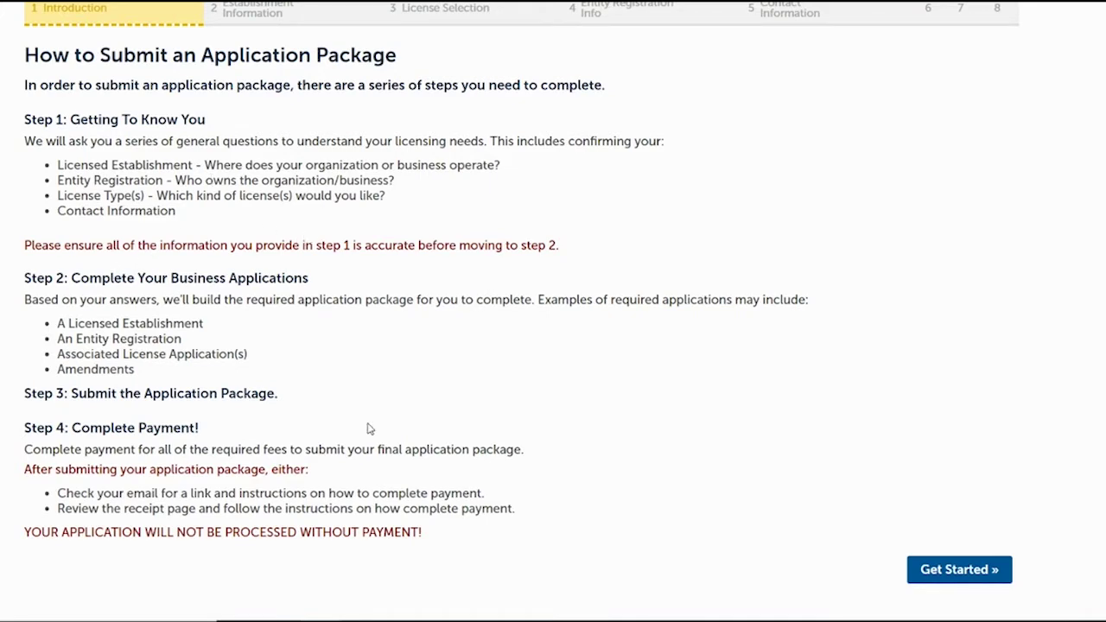
- Get started and view the Denver Address Qualifier, which is set to Yes
click(942, 572)
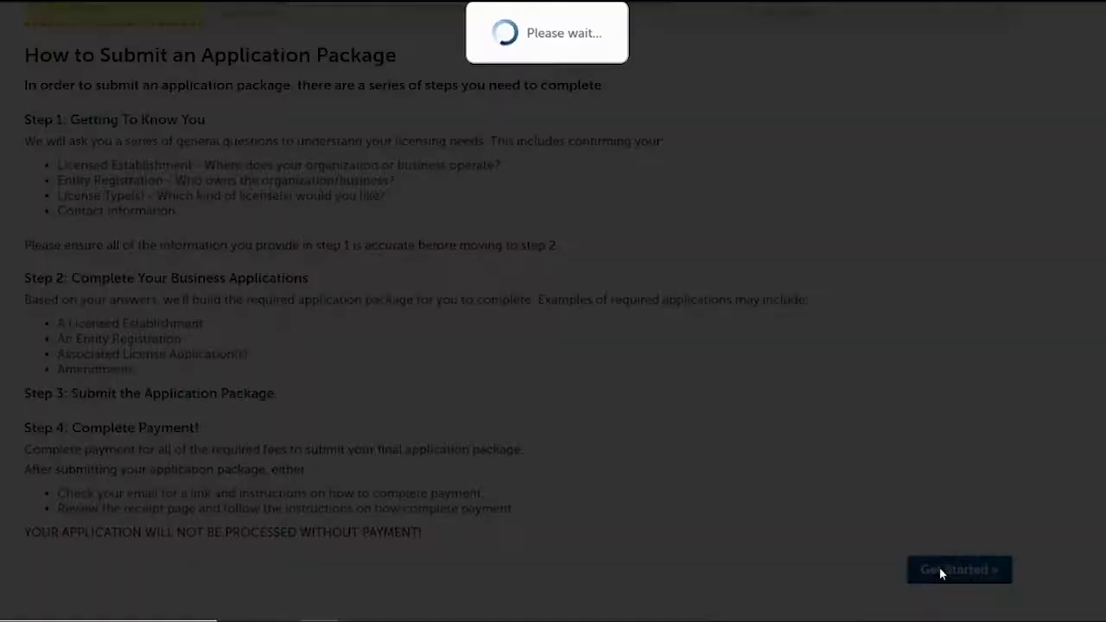
scroll(553, 345, down, 3)
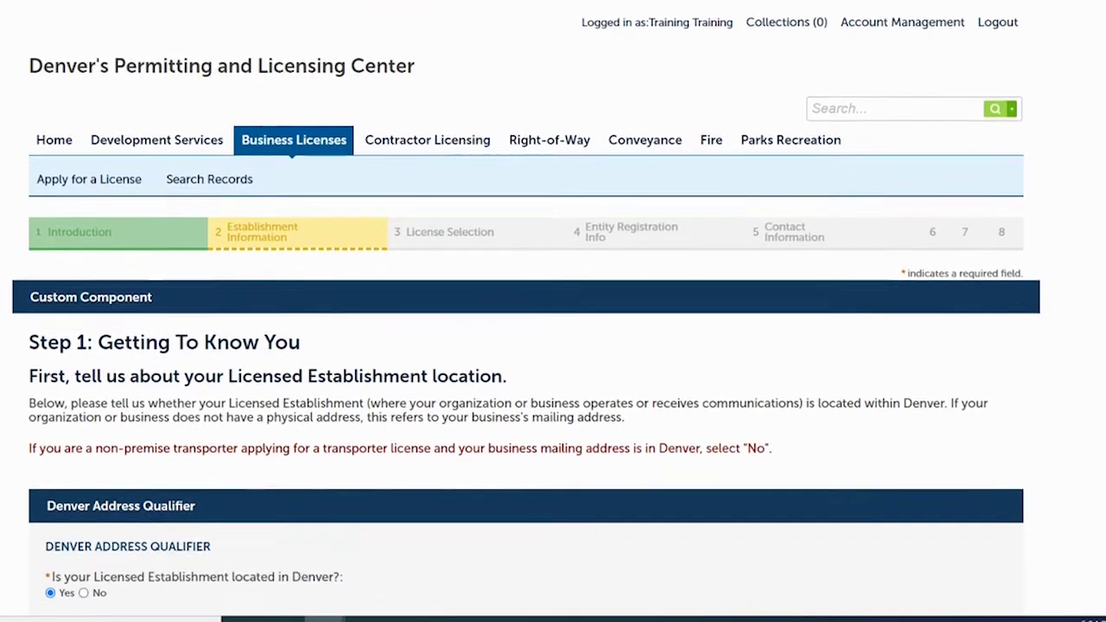
scroll(552, 346, down, 1)
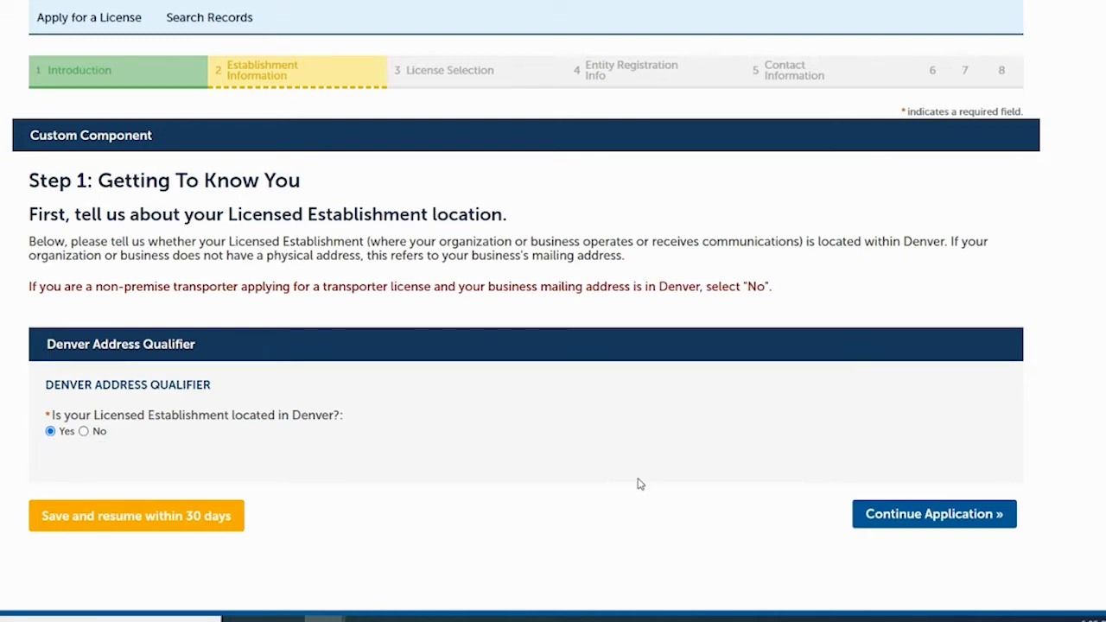
- Search for establishment address 5200 Smith, with No for multiple units
click(927, 515)
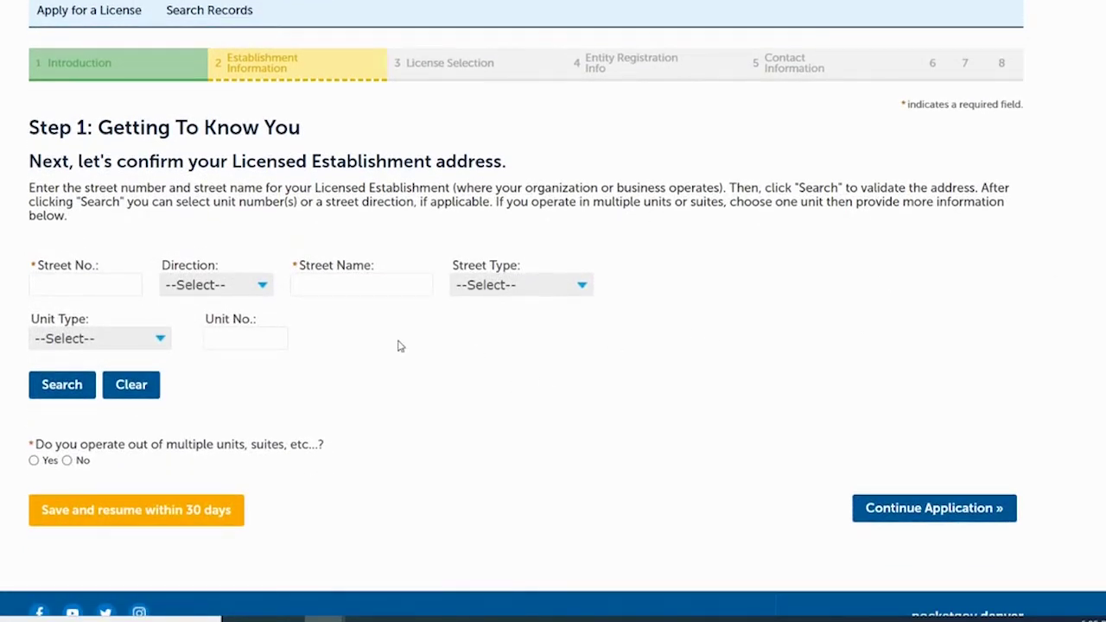
click(101, 283)
text(5200)
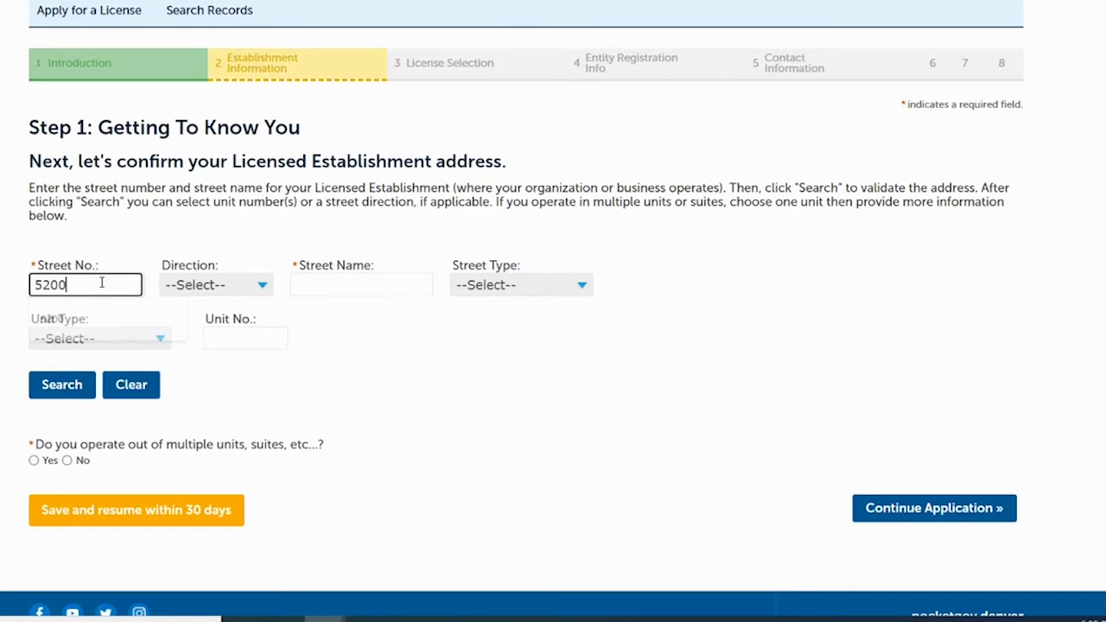
key(Tab)
key(Tab)
text(Smith)
click(262, 388)
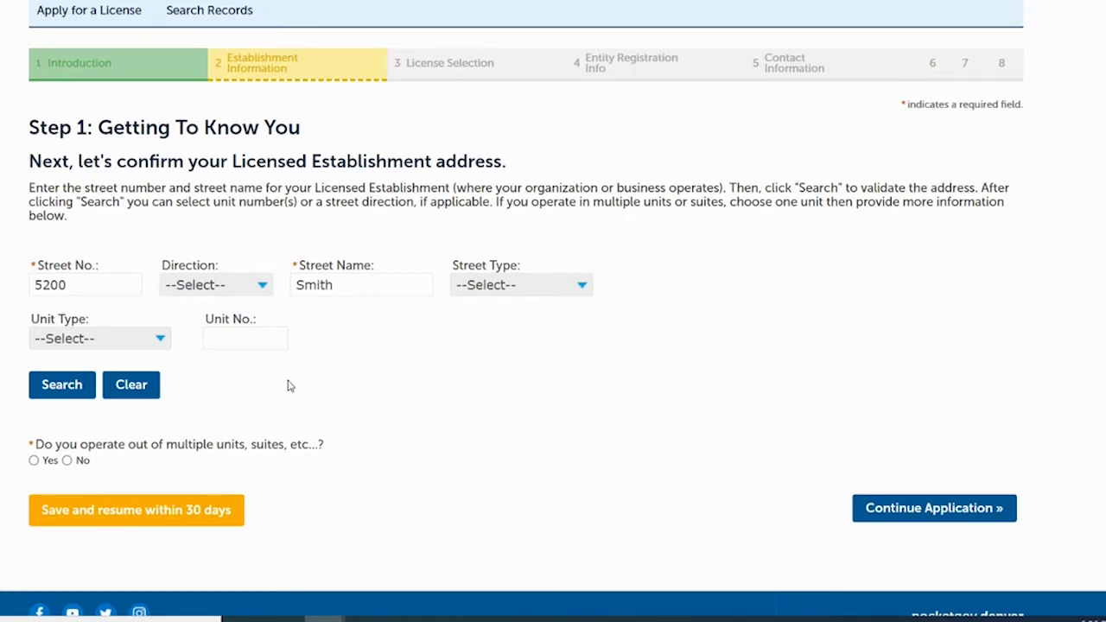
click(67, 460)
click(62, 385)
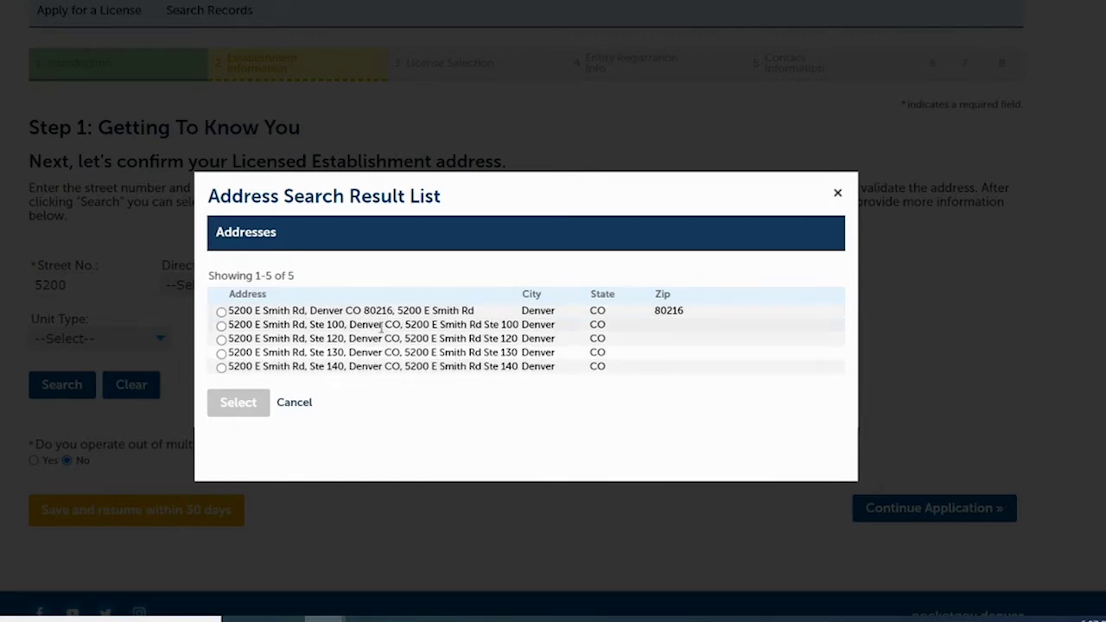
- Select the 5200 E Smith Rd Ste 100 address with owner 4800 BRIGHTON LLC, then continue
click(221, 326)
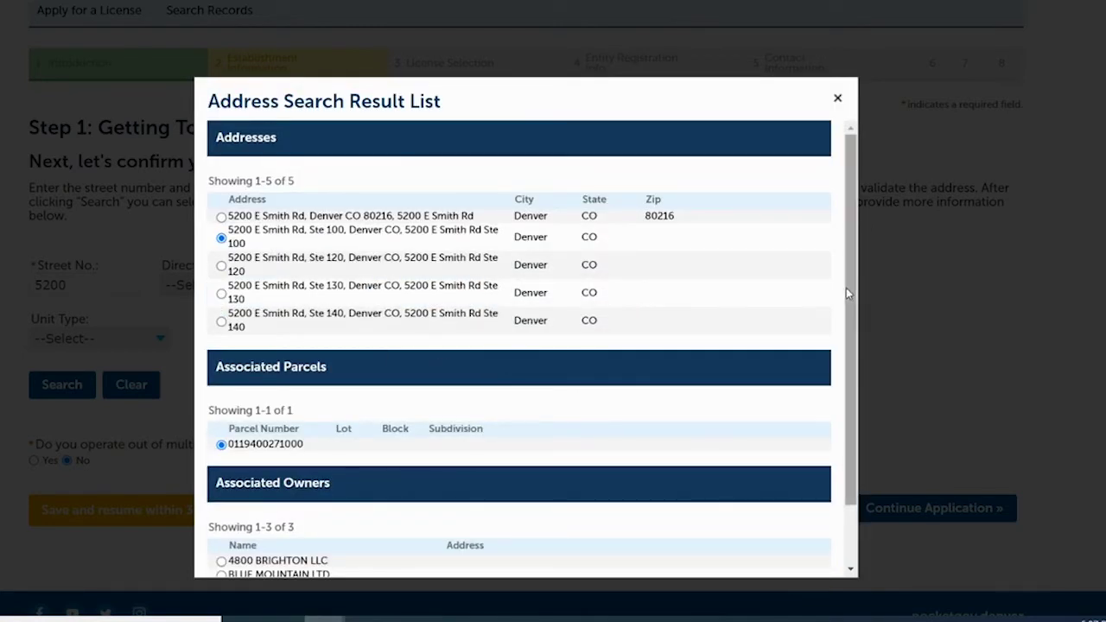
scroll(845, 287, down, 2)
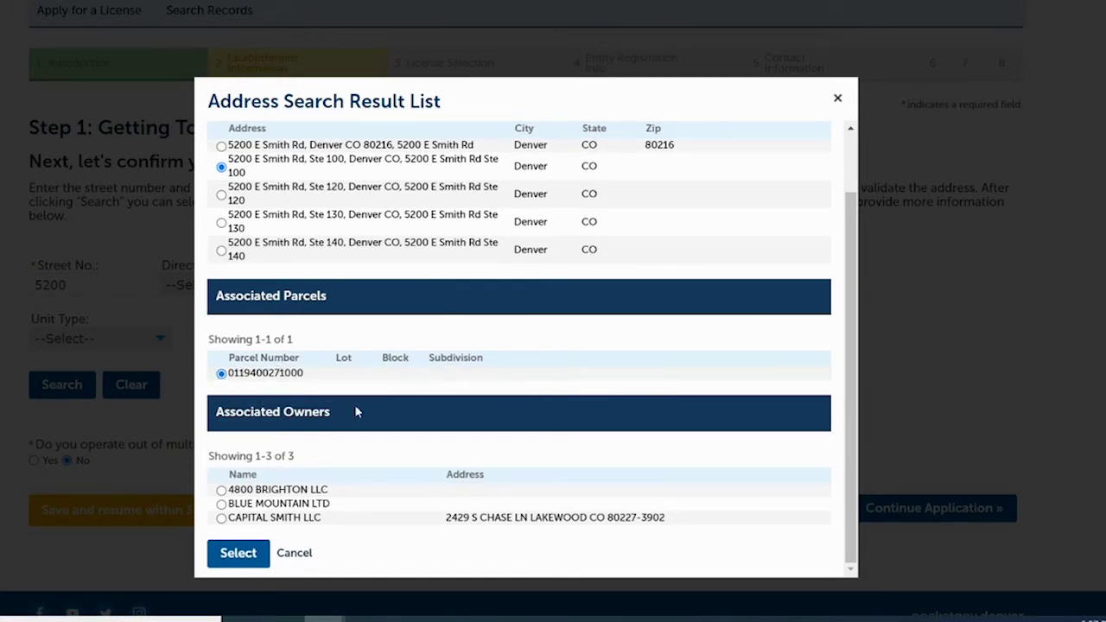
scroll(848, 360, up, 1)
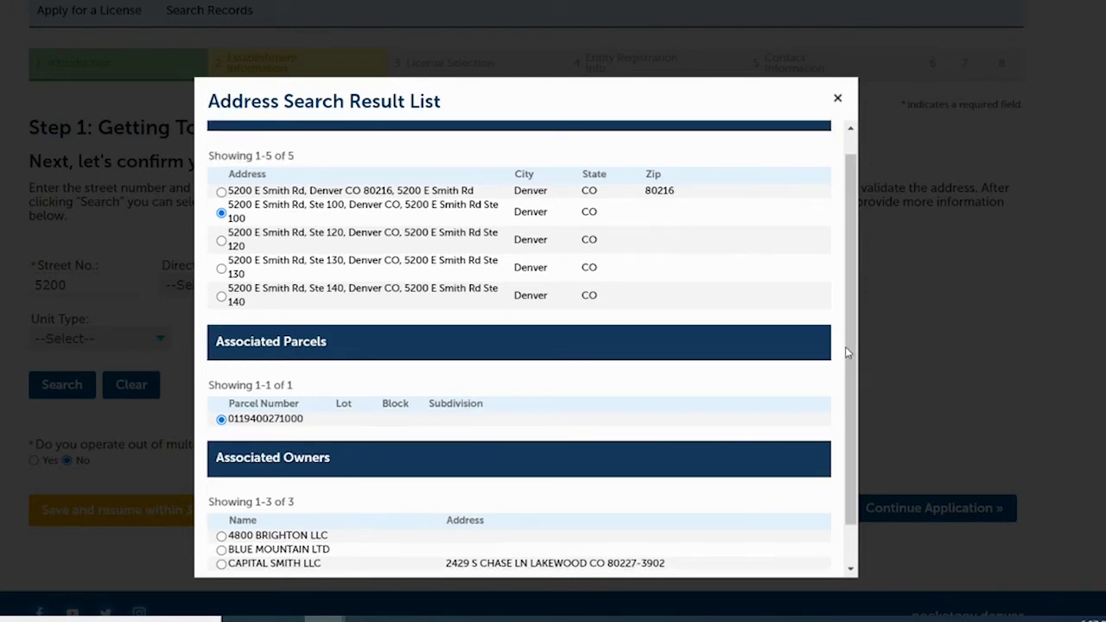
scroll(850, 414, down, 1)
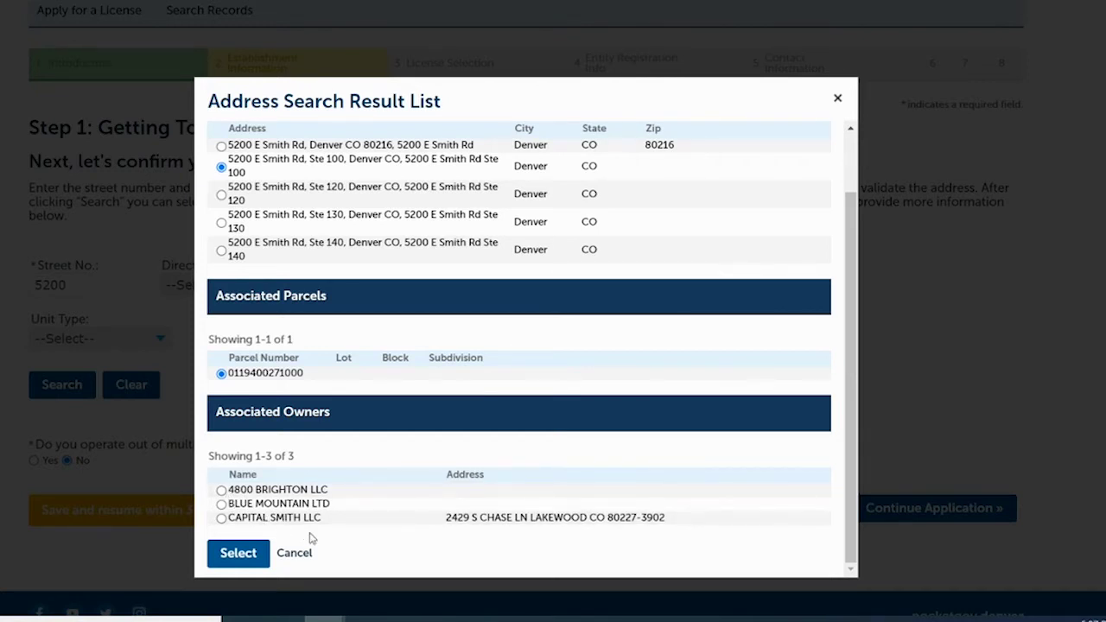
click(221, 491)
click(236, 560)
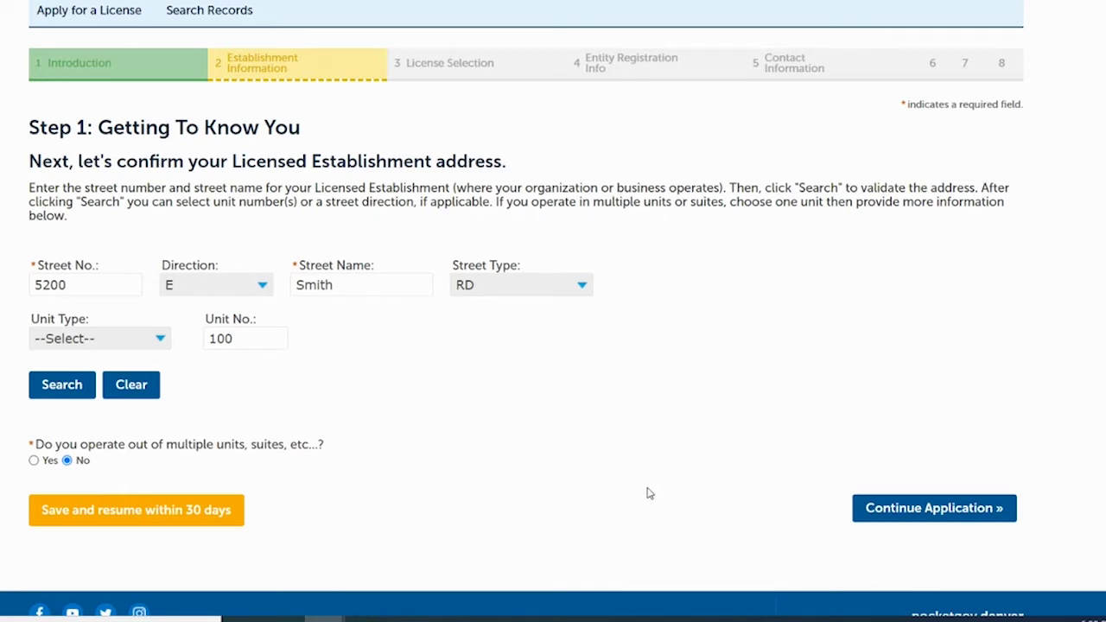
click(898, 516)
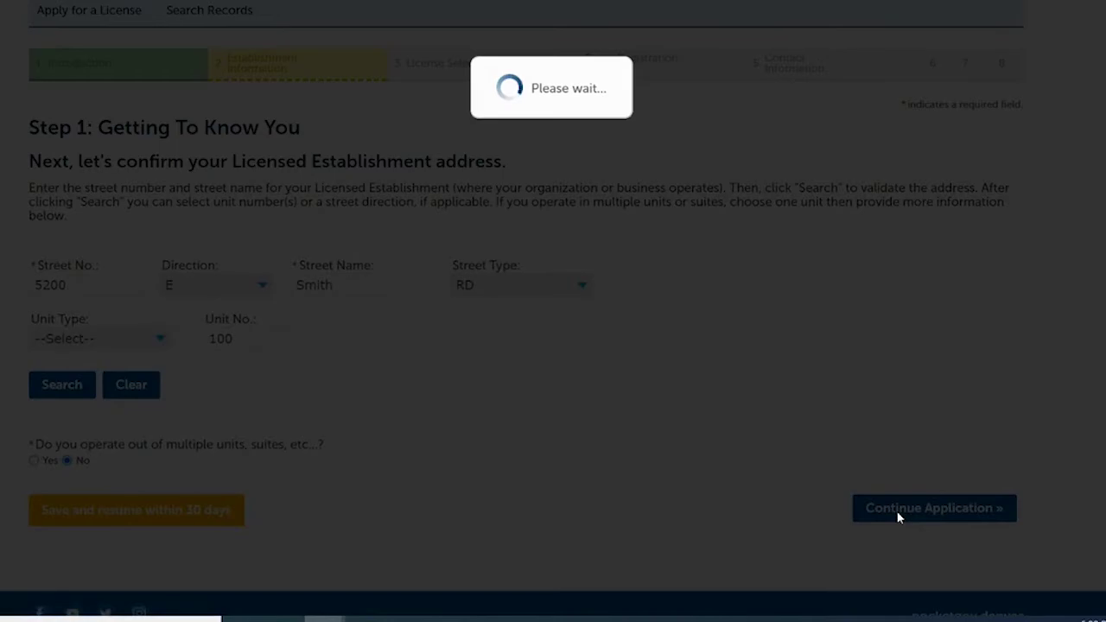
- Check No so the licenses aren't held under any listed entity registration
scroll(898, 517, down, 3)
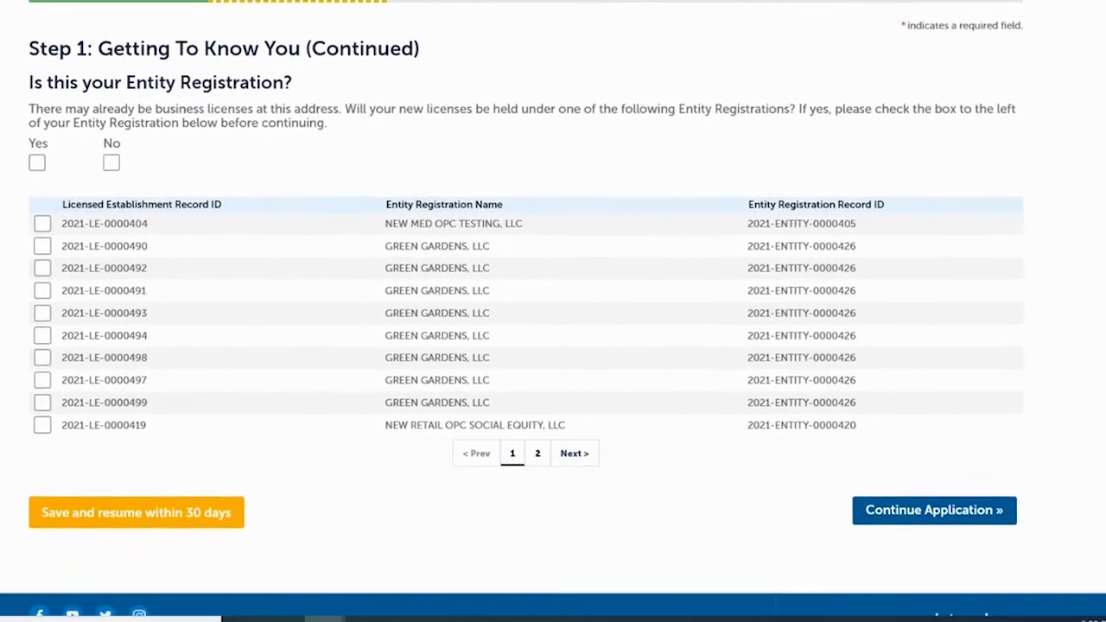
scroll(972, 202, up, 1)
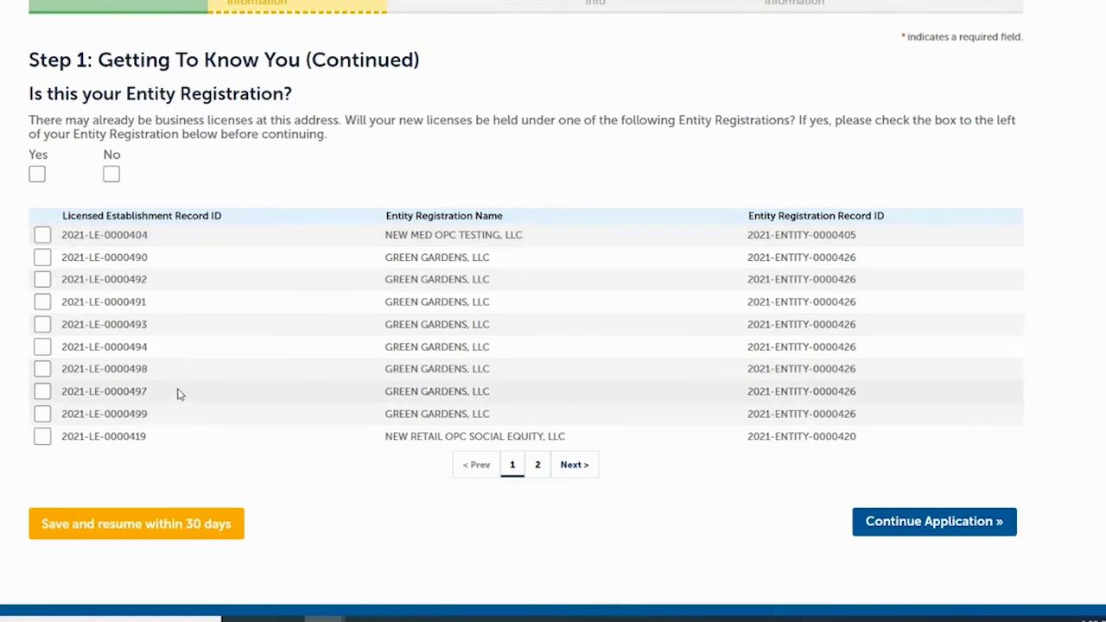
click(111, 175)
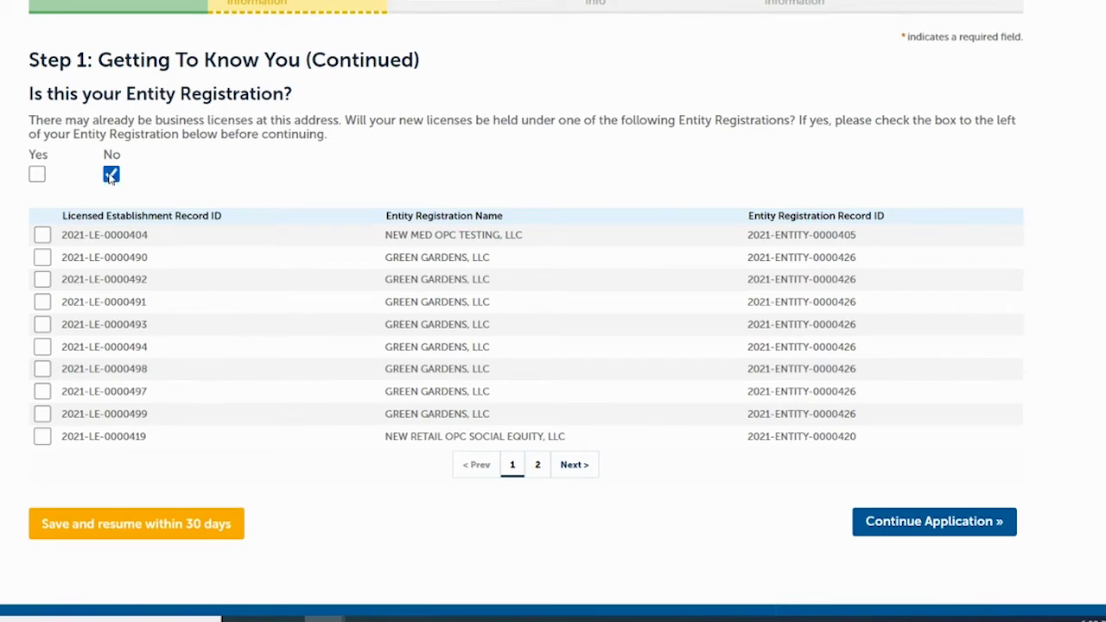
- Continue to License Selection and add a Marijuana Store License
click(900, 524)
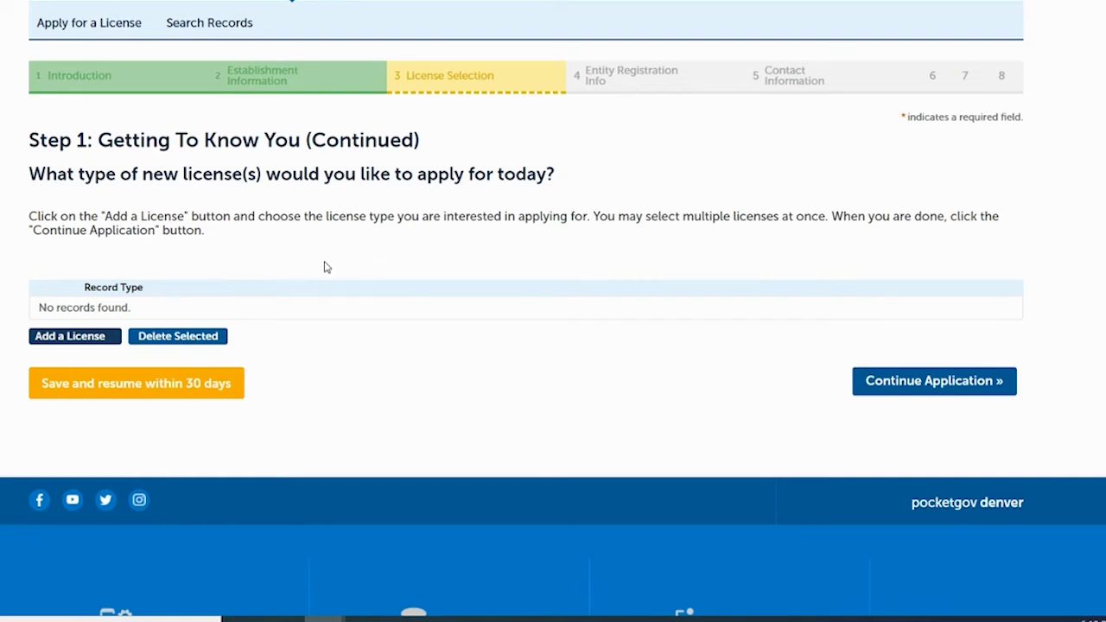
click(96, 338)
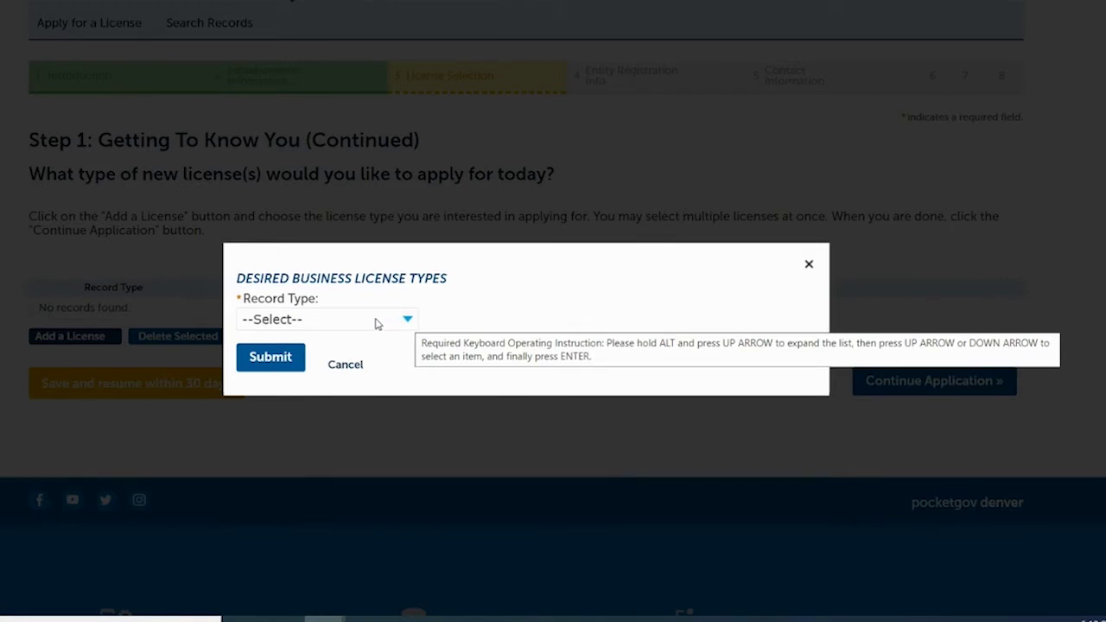
click(377, 324)
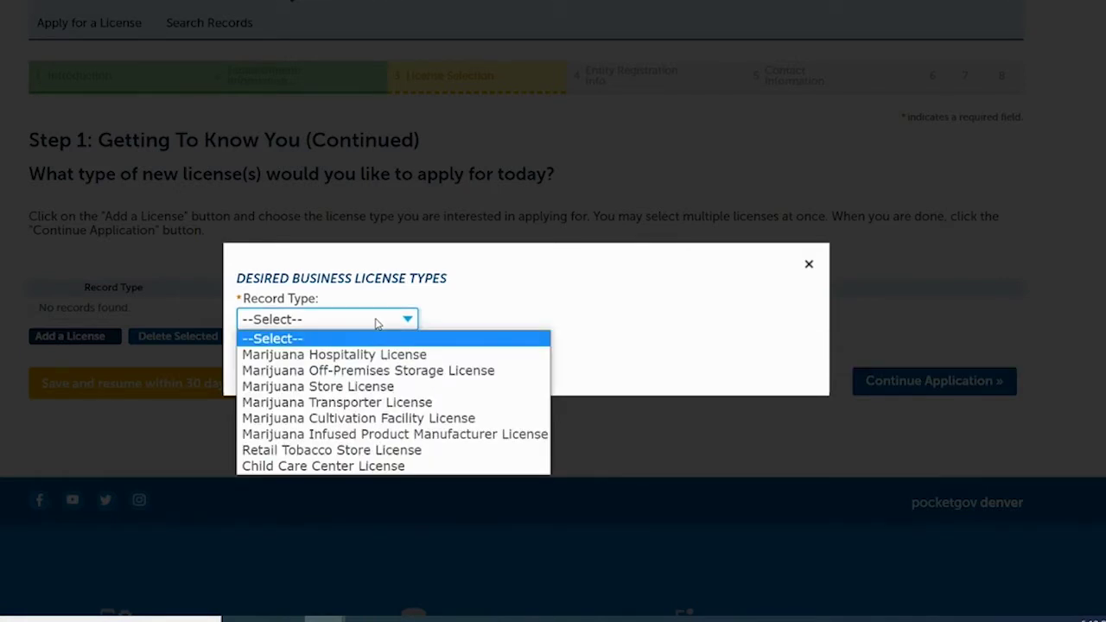
click(347, 385)
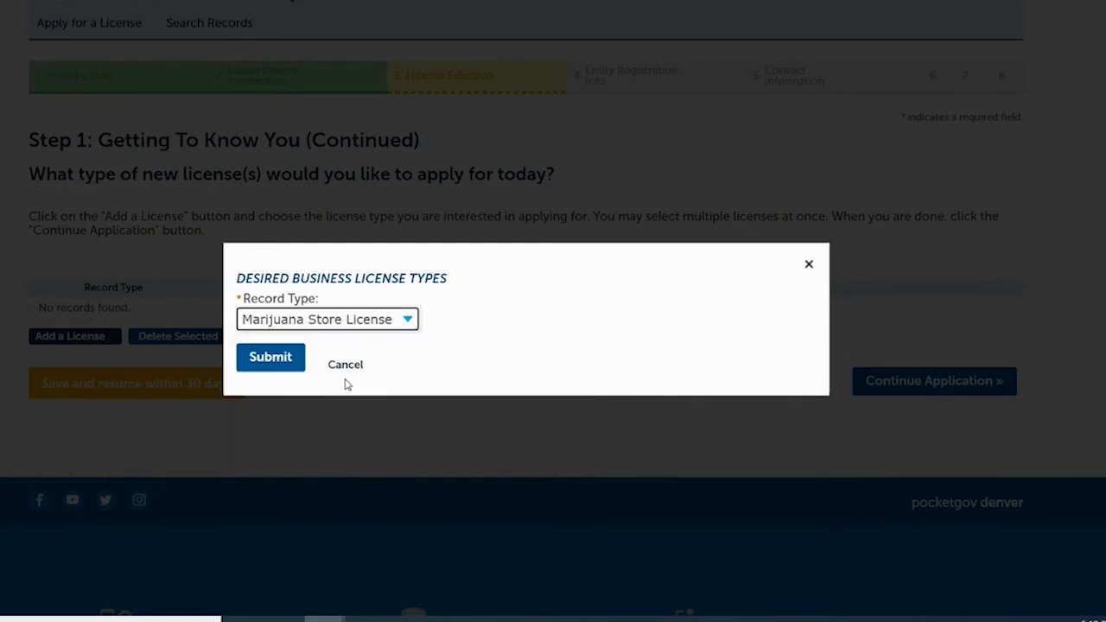
click(278, 364)
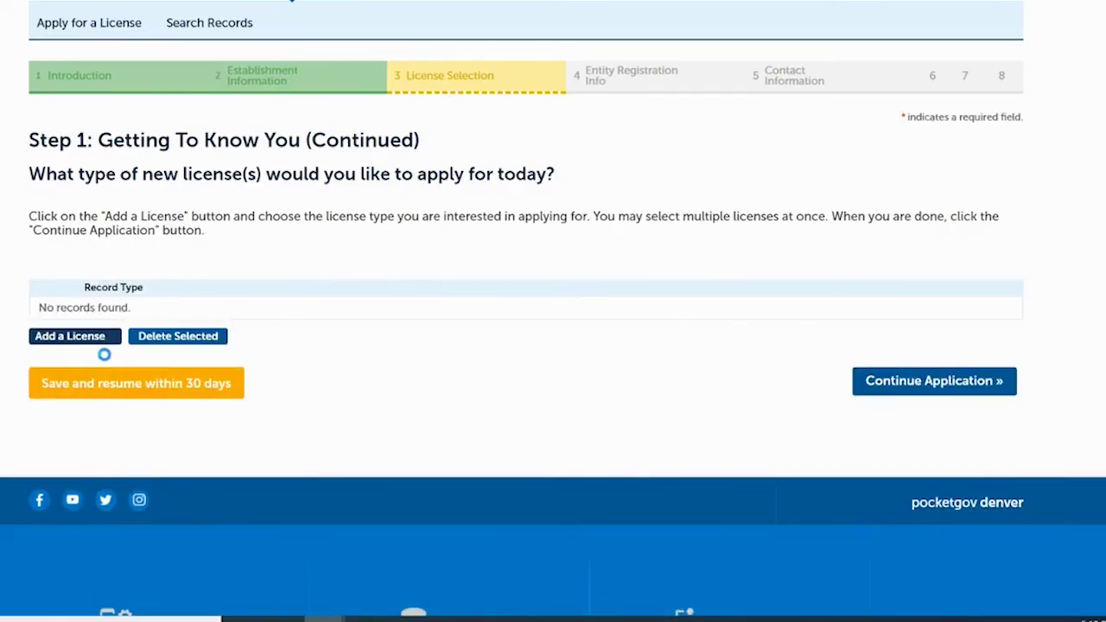
- Add a Marijuana Cultivation Facility License
click(91, 344)
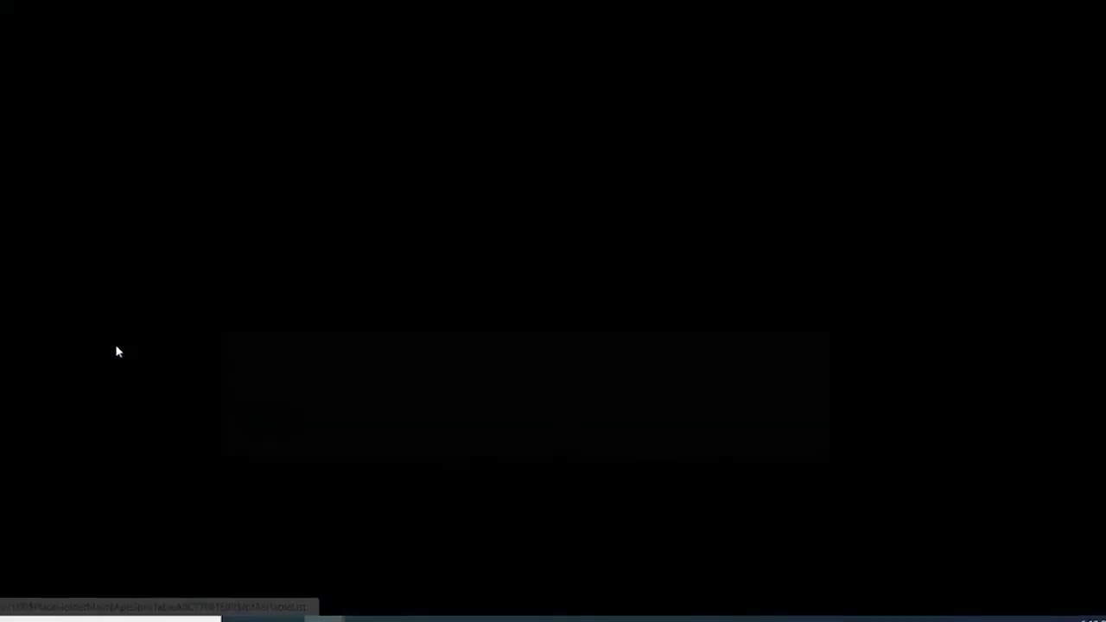
click(367, 321)
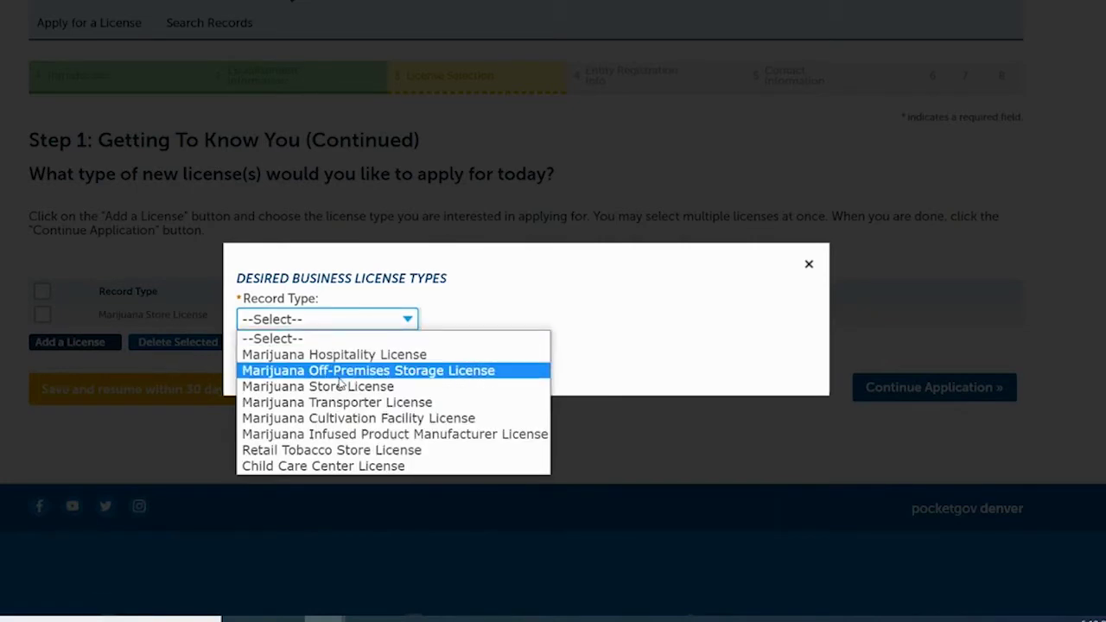
click(346, 419)
click(285, 365)
- Add a Marijuana Infused Product Manufacturer License
click(92, 370)
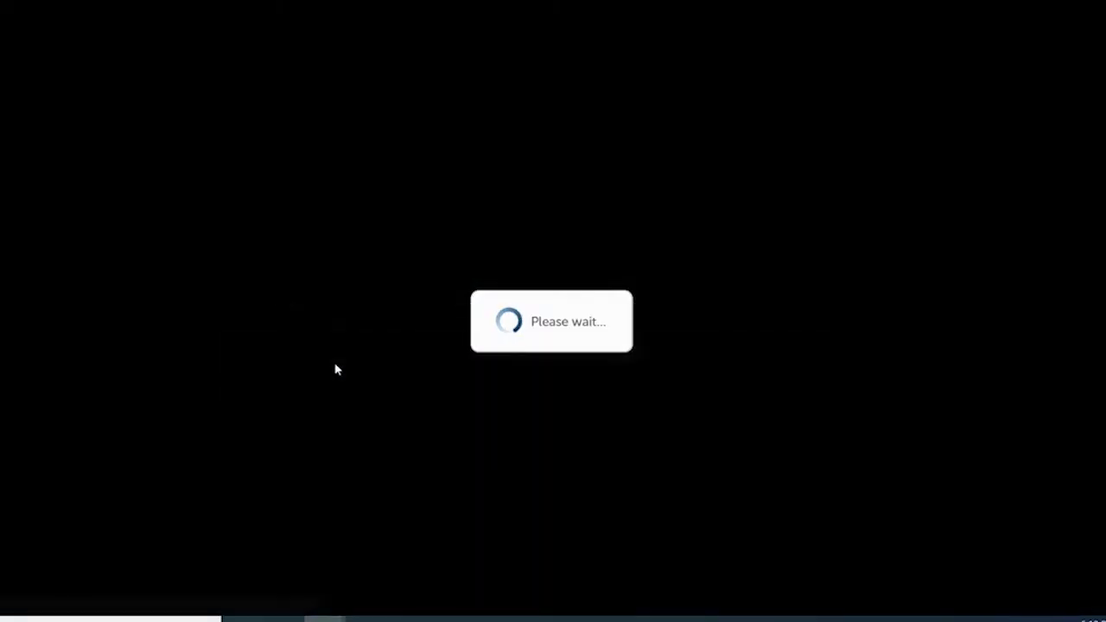
click(360, 319)
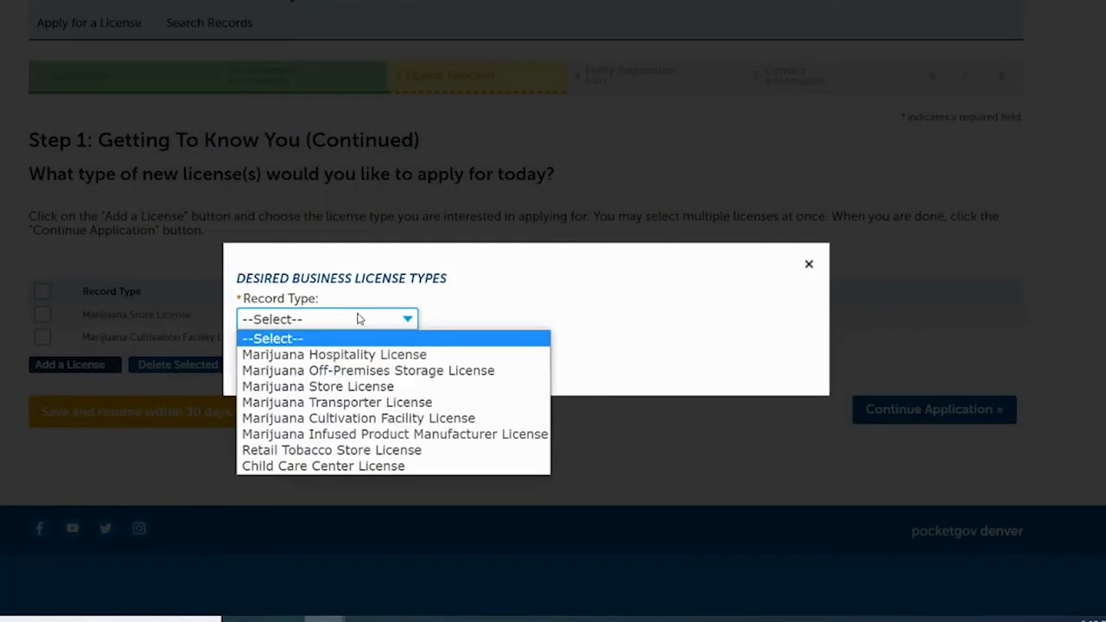
click(313, 432)
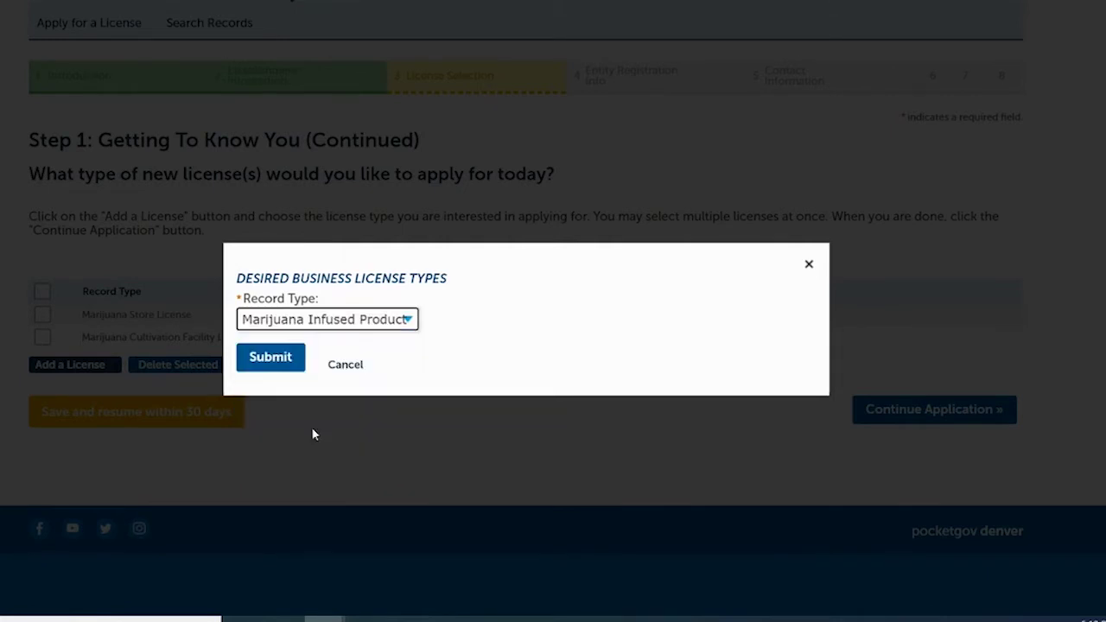
click(281, 363)
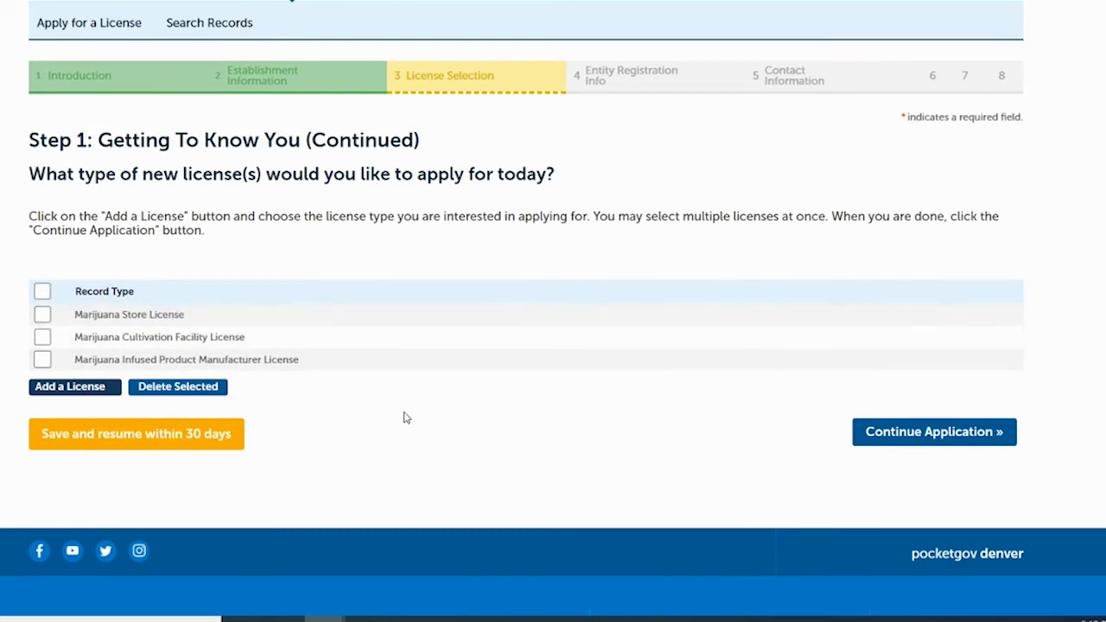
- Confirm the three marijuana licenses and continue to Entity Registration Info
click(901, 439)
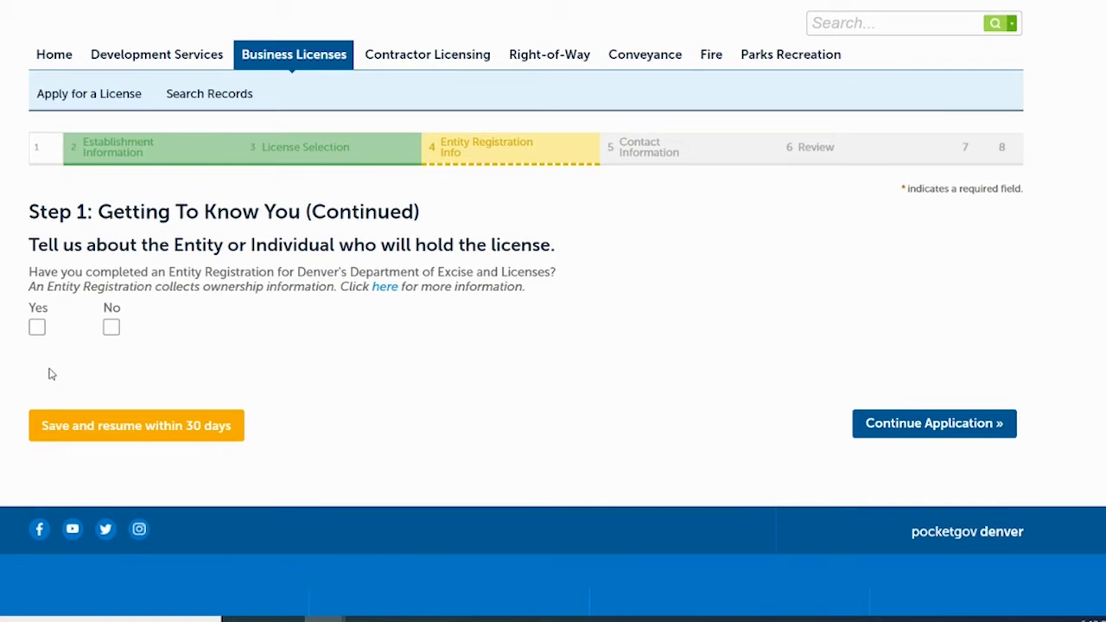
- Answer No to having completed an Entity Registration
click(37, 328)
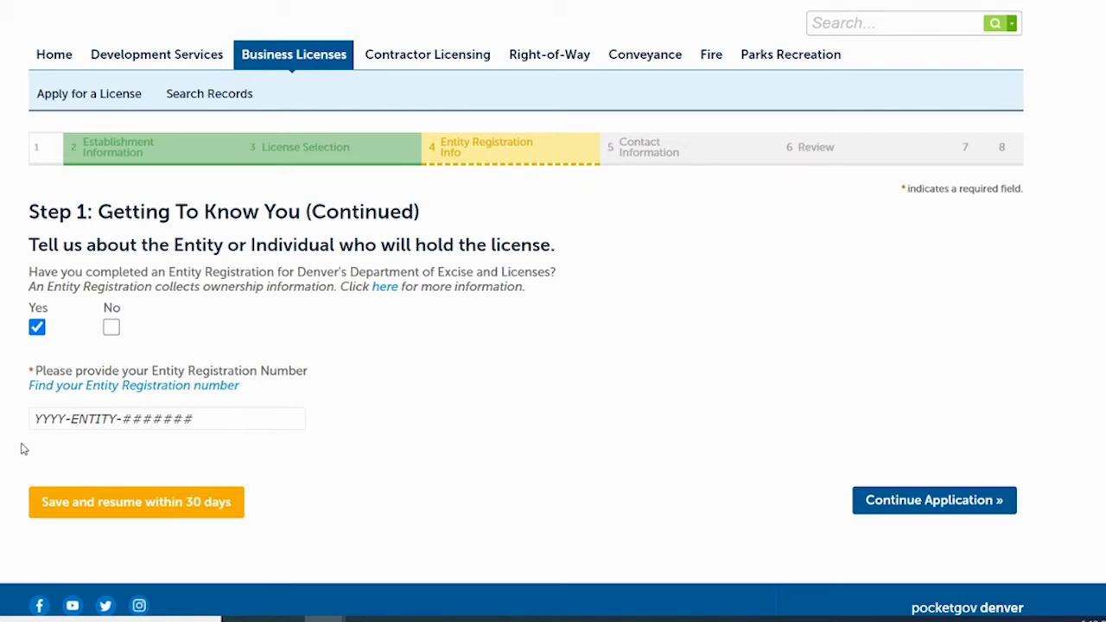
click(111, 327)
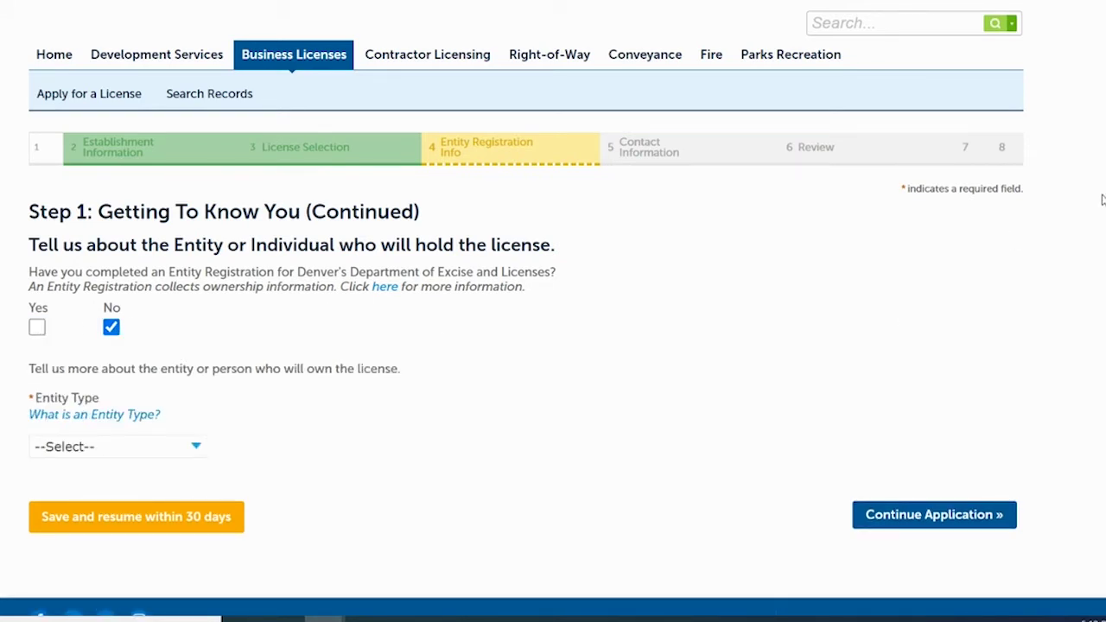
scroll(553, 311, down, 1)
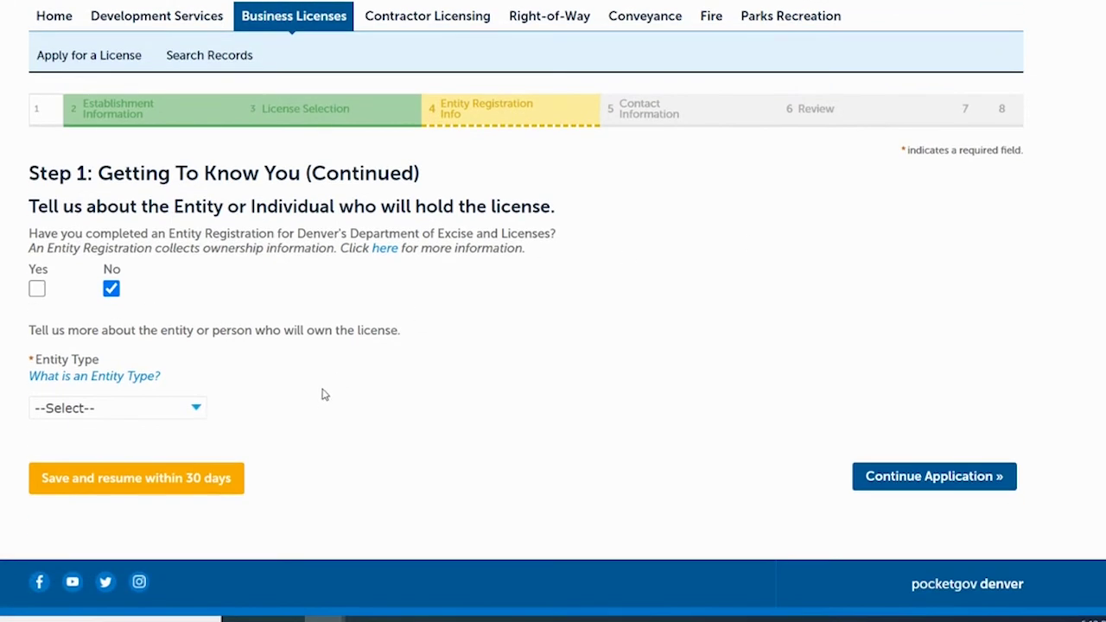
- Set the entity to a Limited Liability Company named 'EXL Training Video, LLC' and continue
click(195, 409)
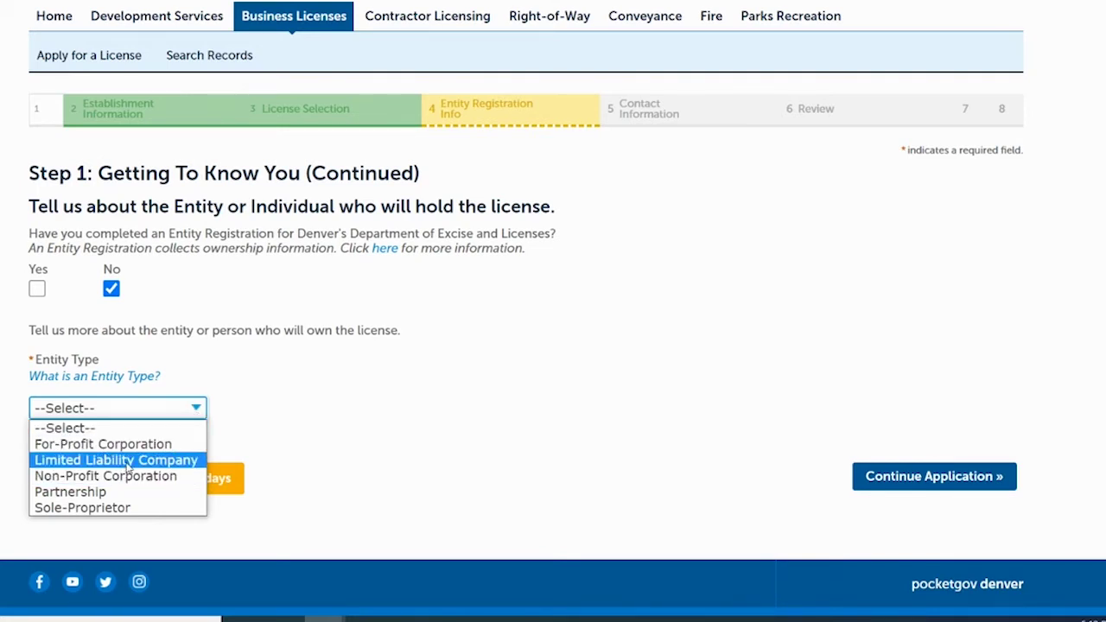
click(127, 466)
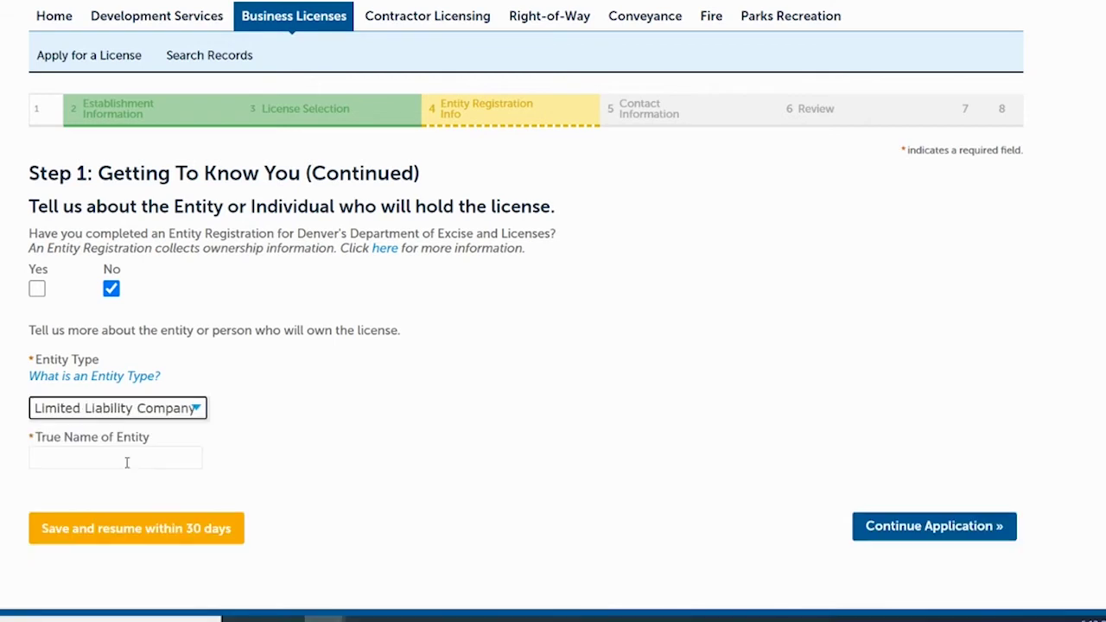
click(115, 458)
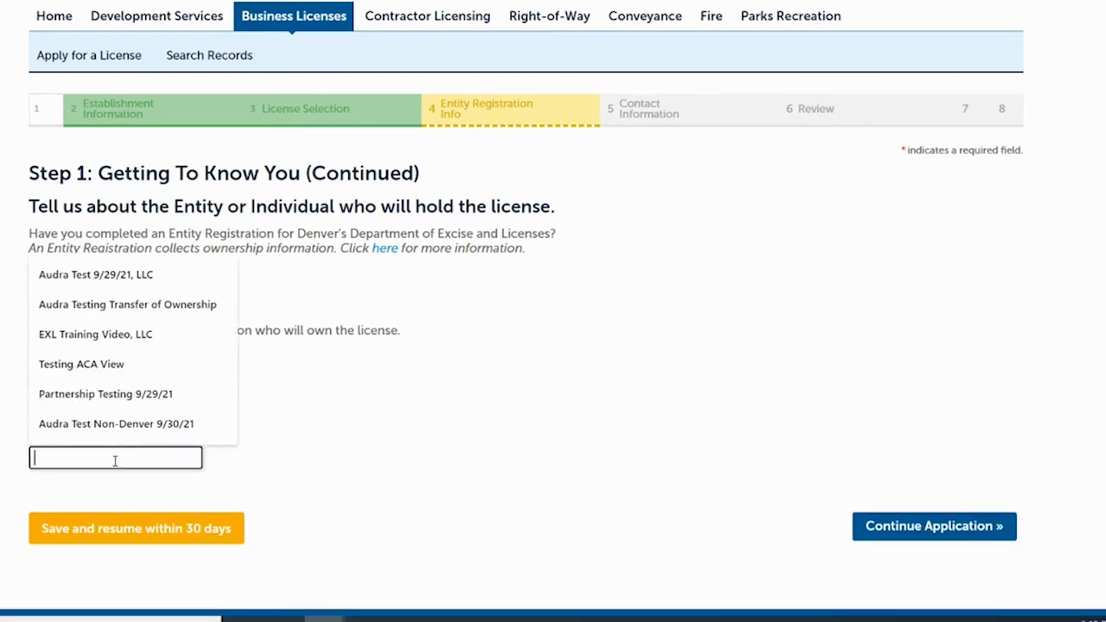
click(125, 343)
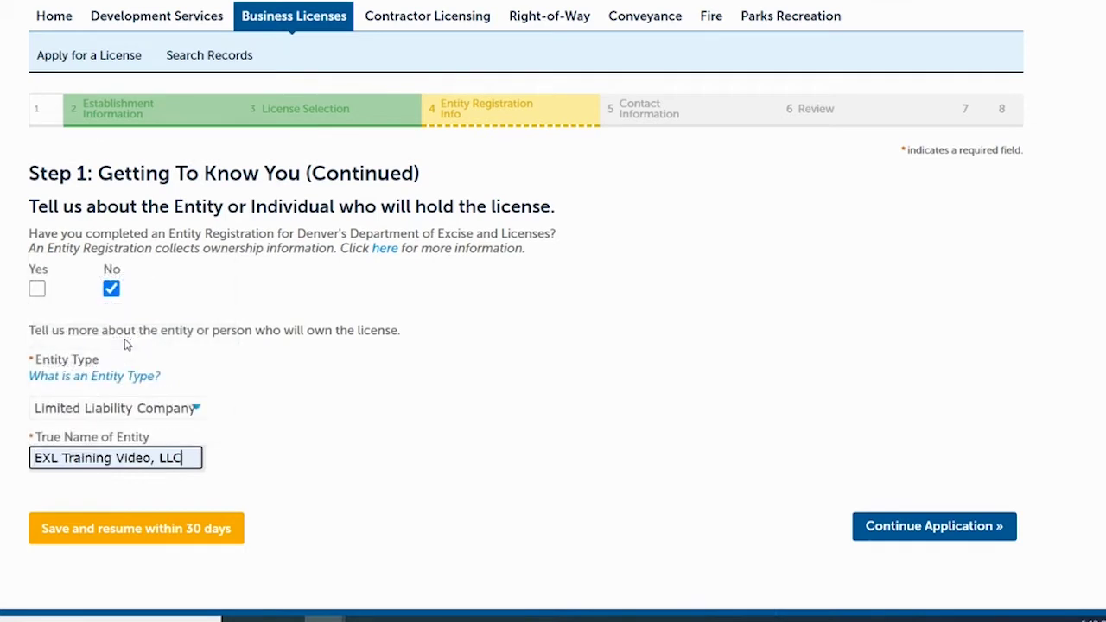
click(889, 528)
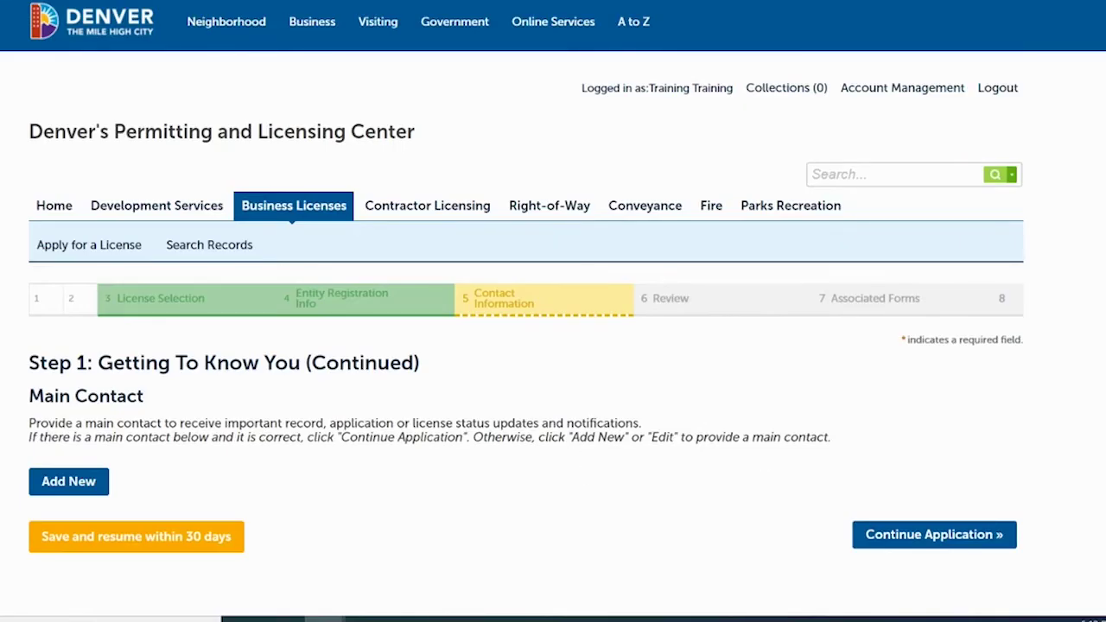
- Scroll down the Main Contact page and open the Add New contact form
scroll(748, 225, down, 3)
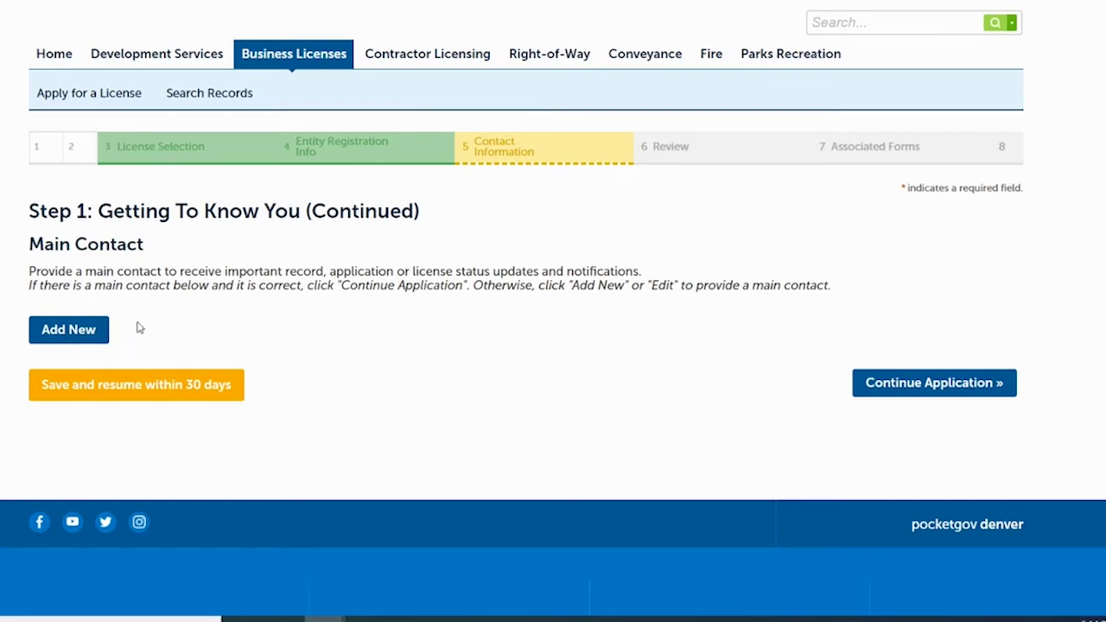
click(70, 330)
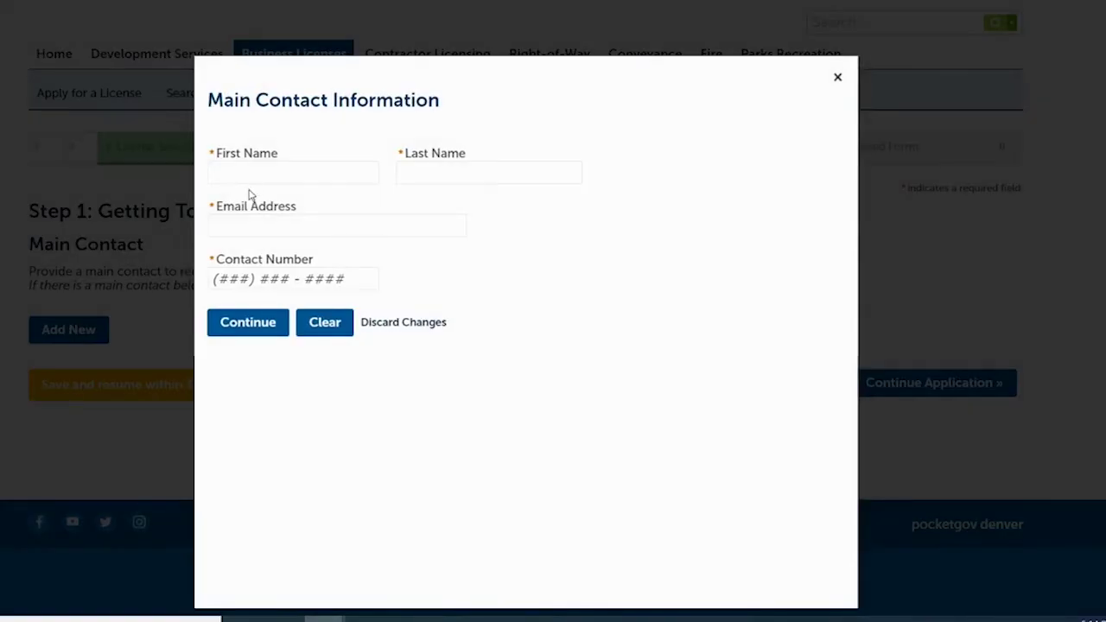
- Autofill the main contact form from saved details and dismiss the suggestions
click(256, 177)
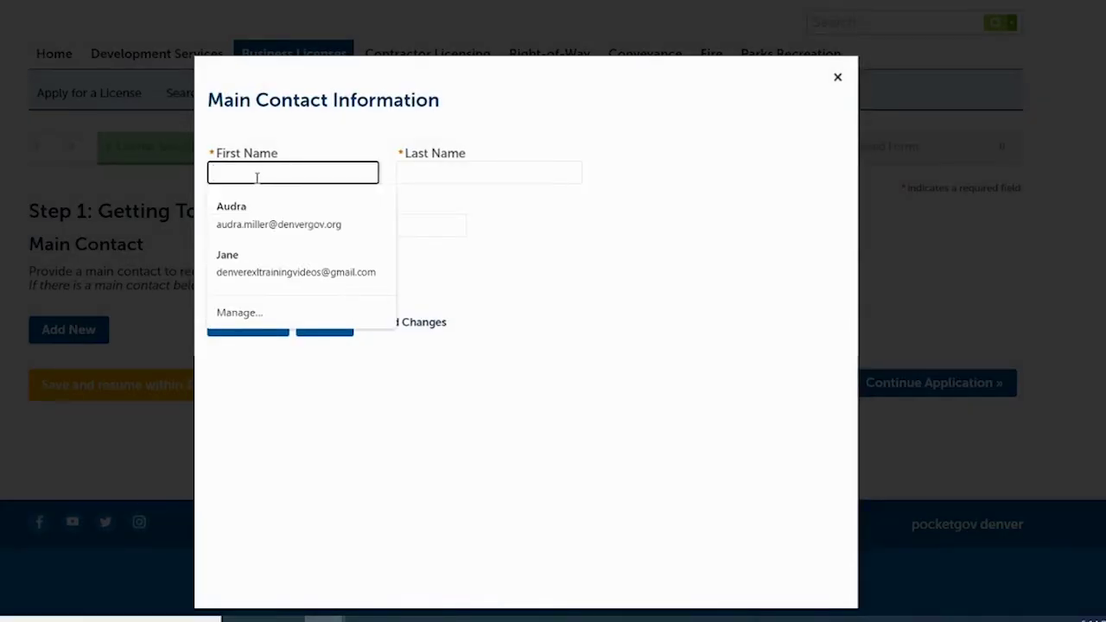
click(236, 287)
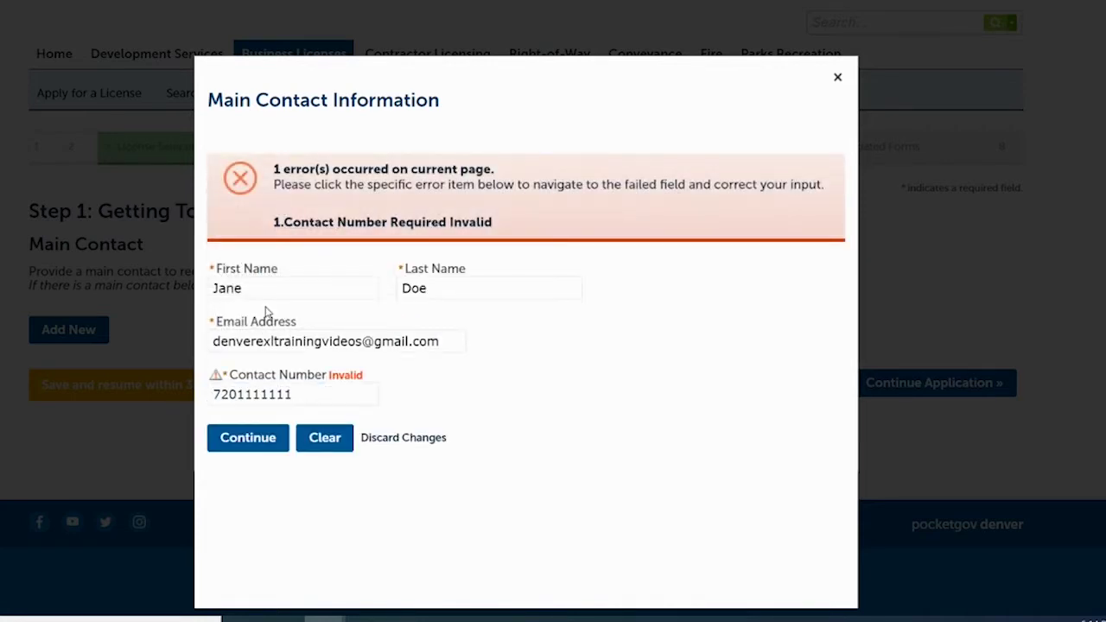
click(229, 344)
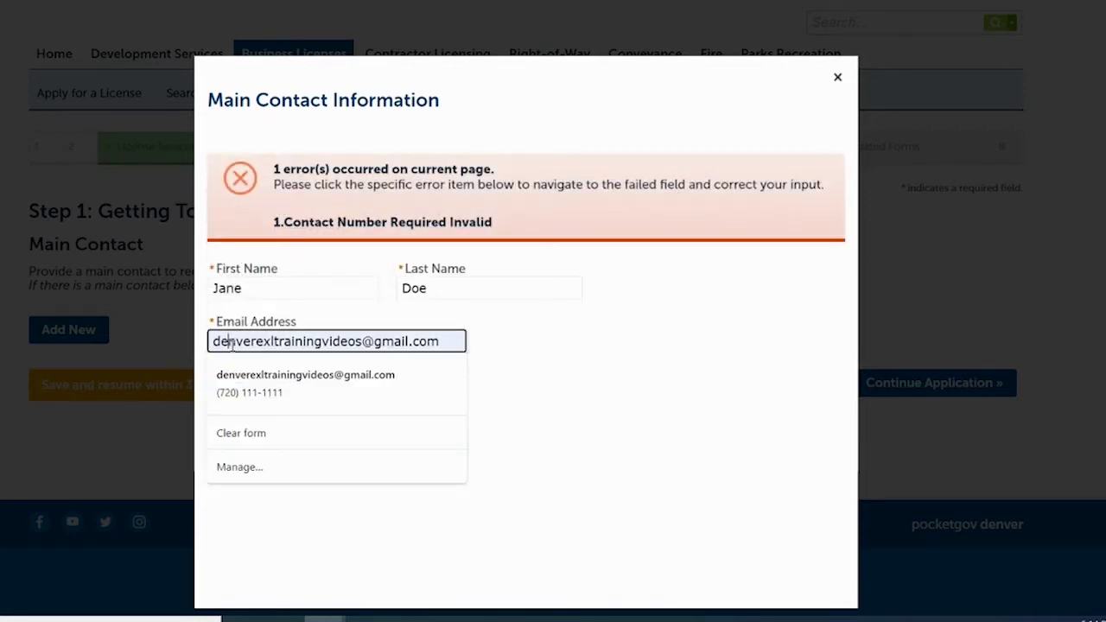
click(499, 343)
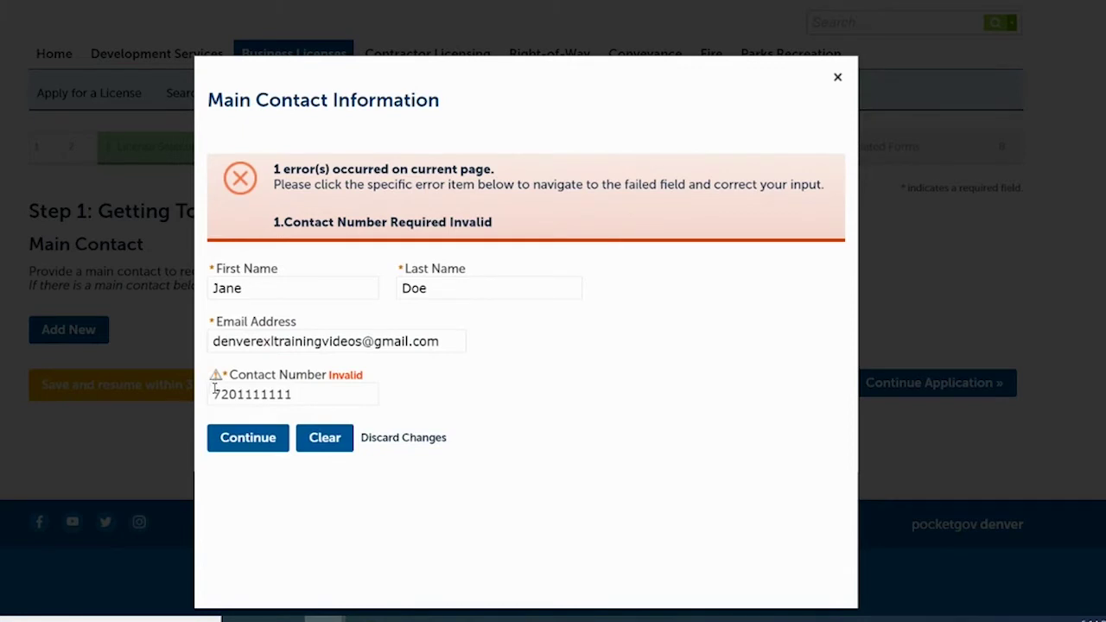
- Retype the contact number in (720) format, save the contact, and continue to Mailing Address
click(214, 393)
text(720) 111-)
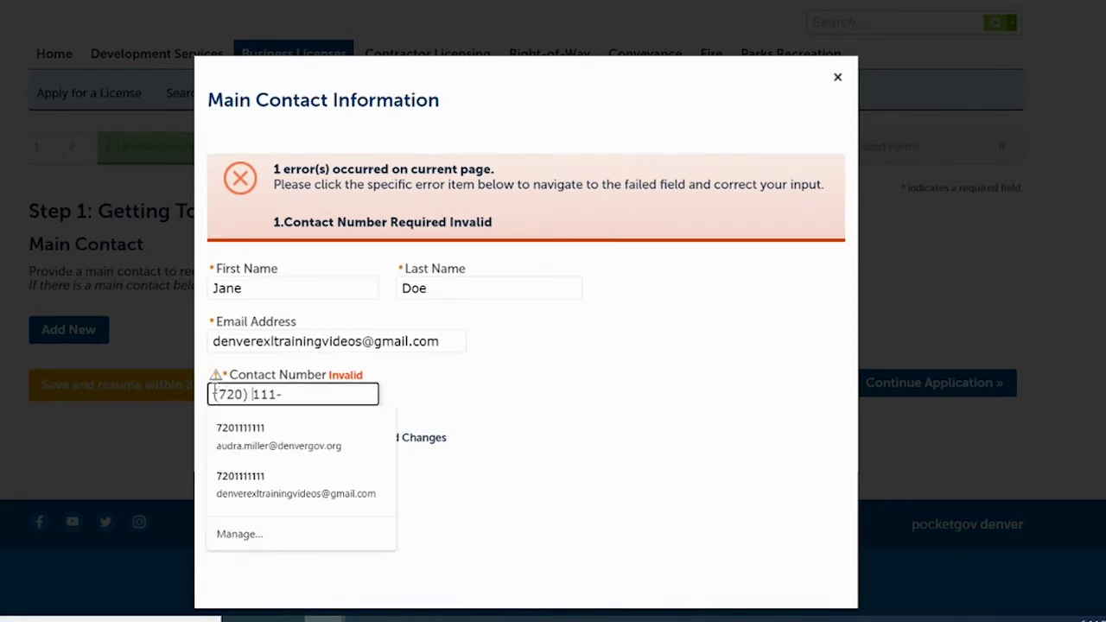
text(1111)
click(653, 374)
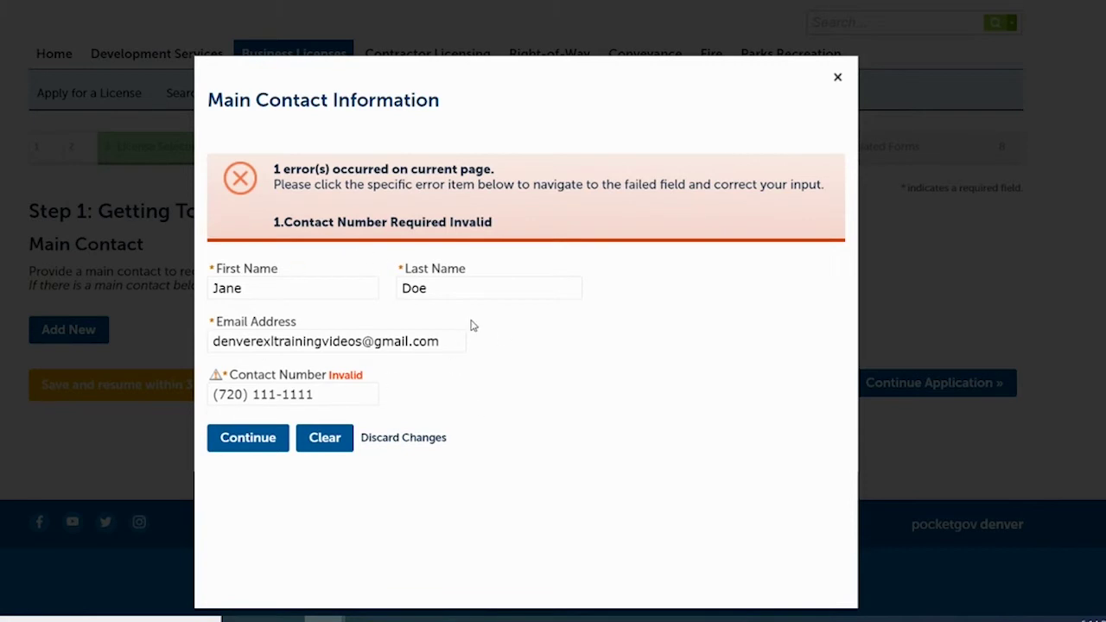
click(257, 440)
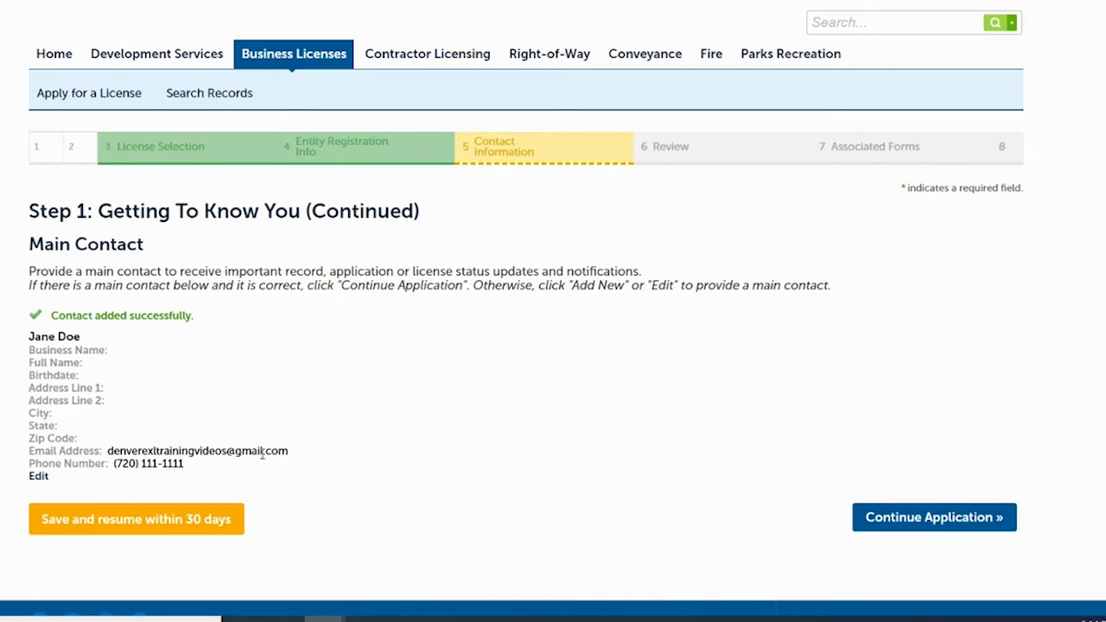
click(39, 480)
click(934, 517)
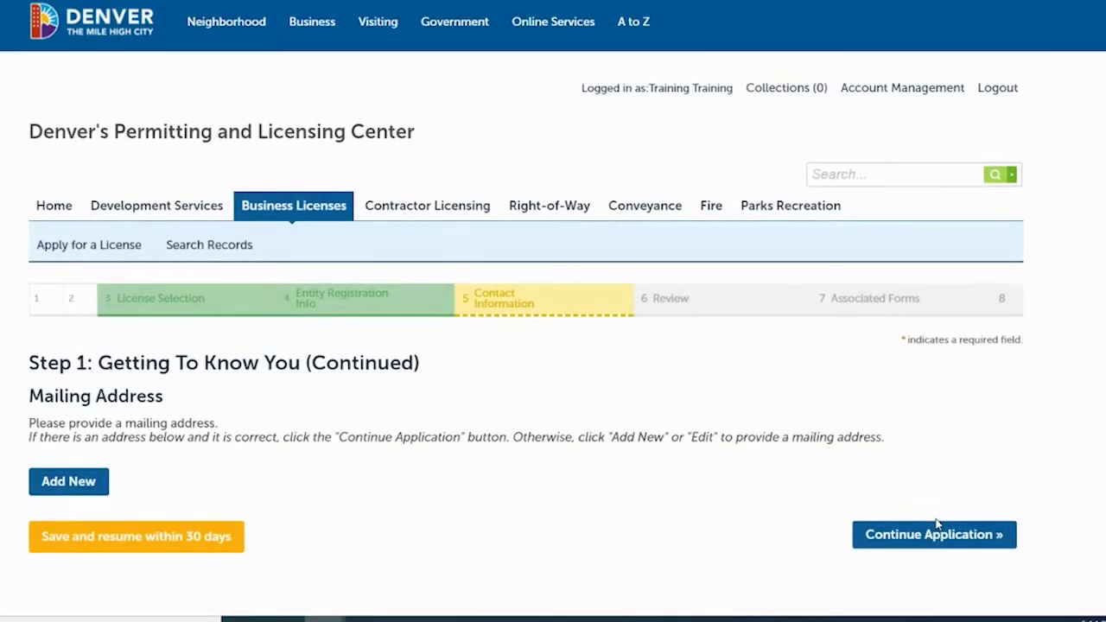
- Add the saved address as the Mail To address and continue the application
click(76, 489)
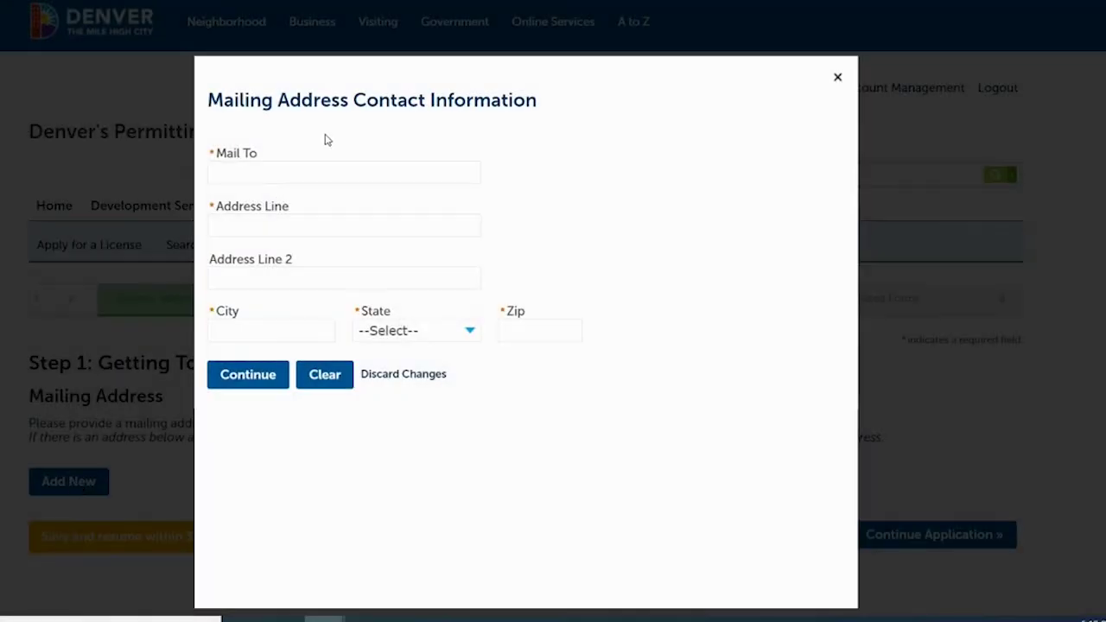
click(298, 178)
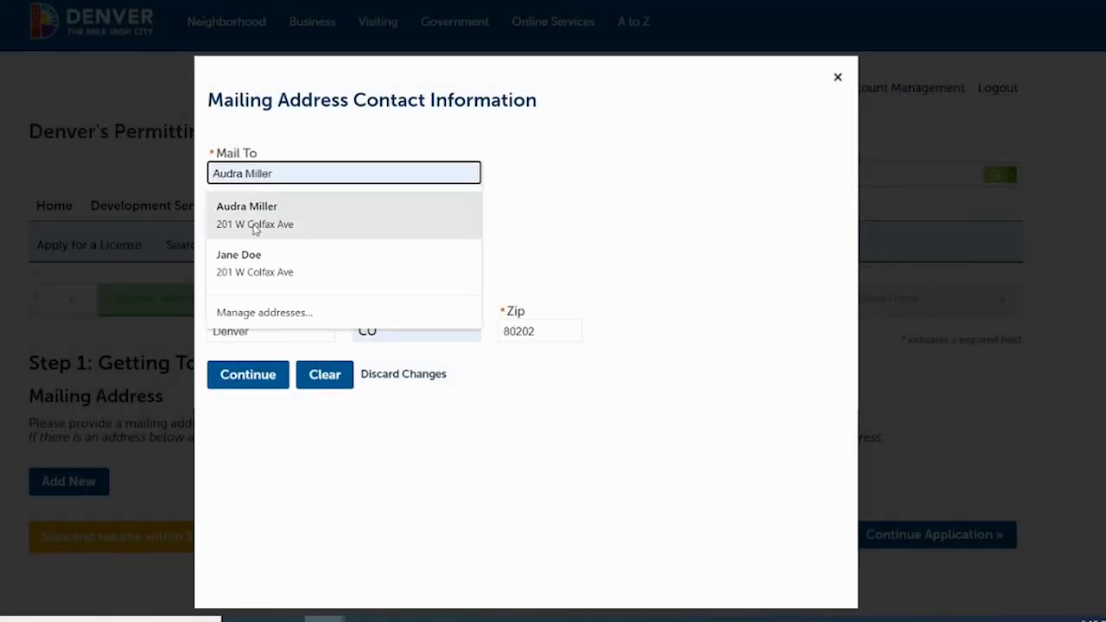
click(267, 259)
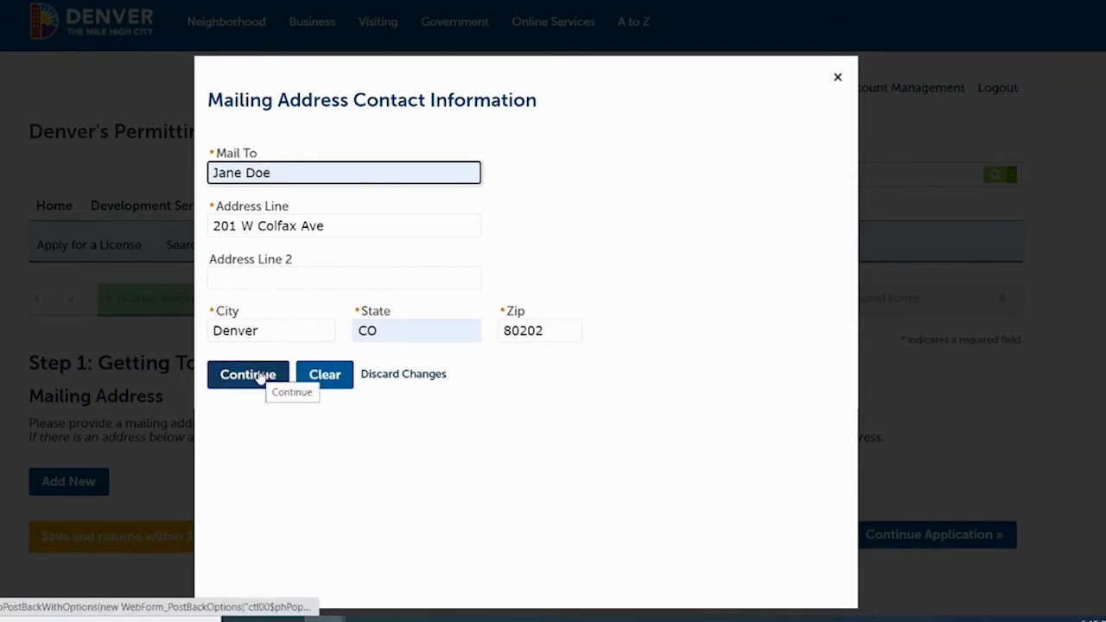
click(260, 377)
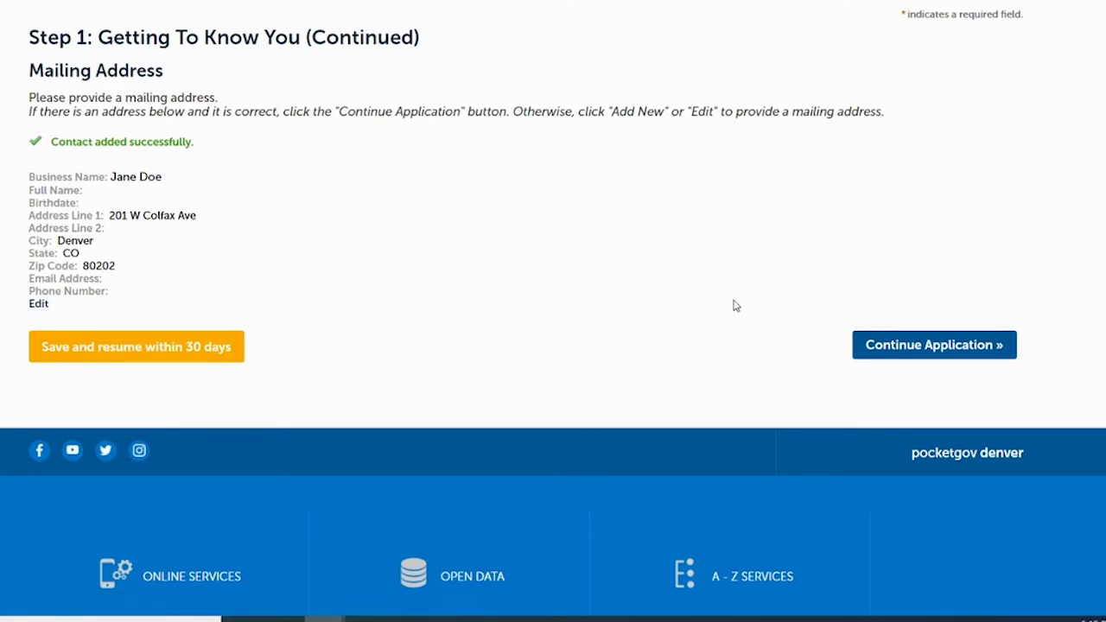
click(903, 347)
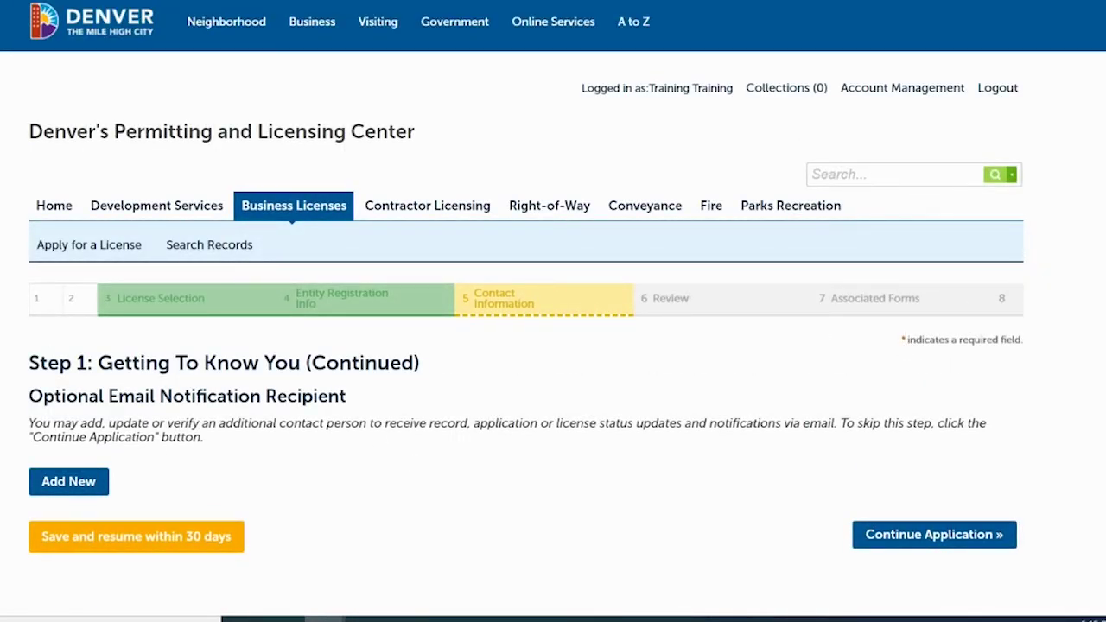
- Continue past the Optional Email Notification Recipient page without adding anyone
scroll(983, 327, down, 1)
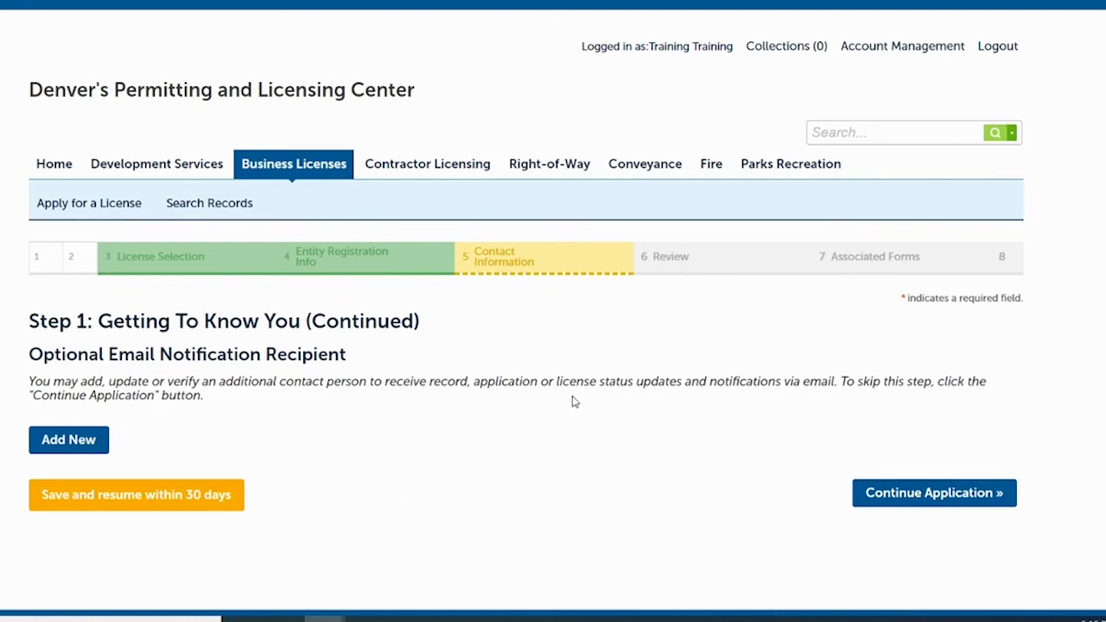
click(928, 495)
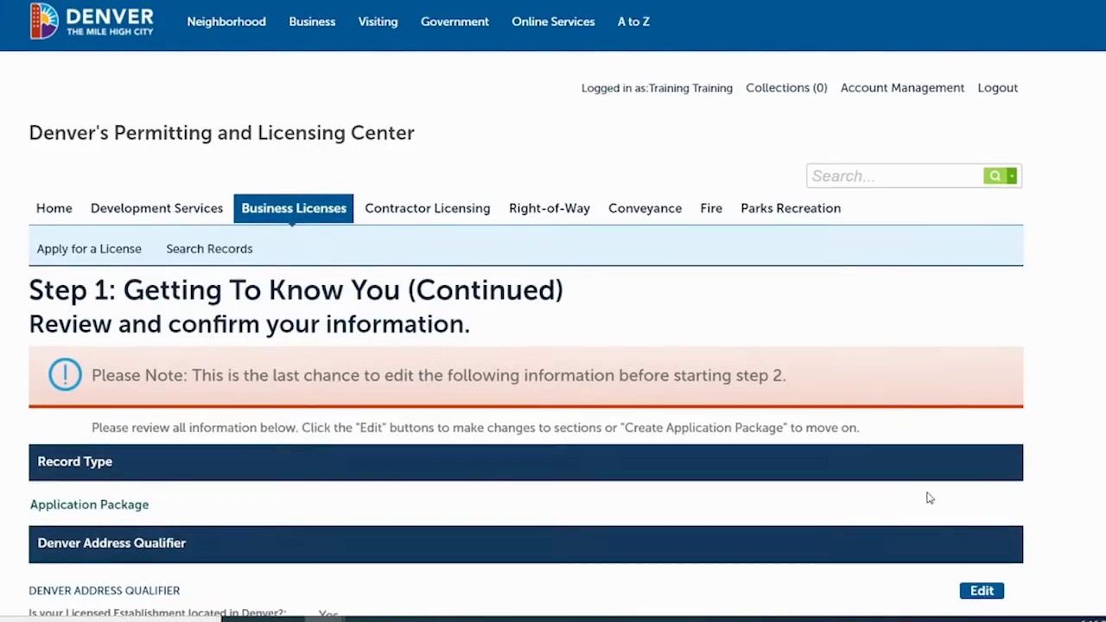
- Scroll through the licenses, EXL Training Video, LLC entity and main contact sections to the Oath of Application
scroll(552, 311, down, 1)
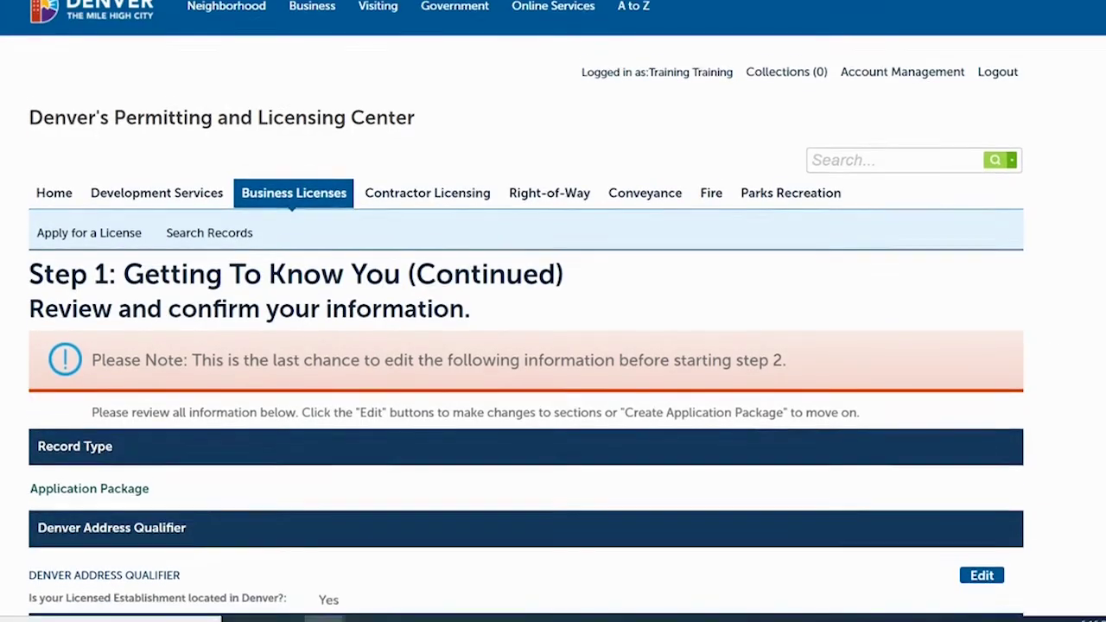
scroll(553, 311, up, 1)
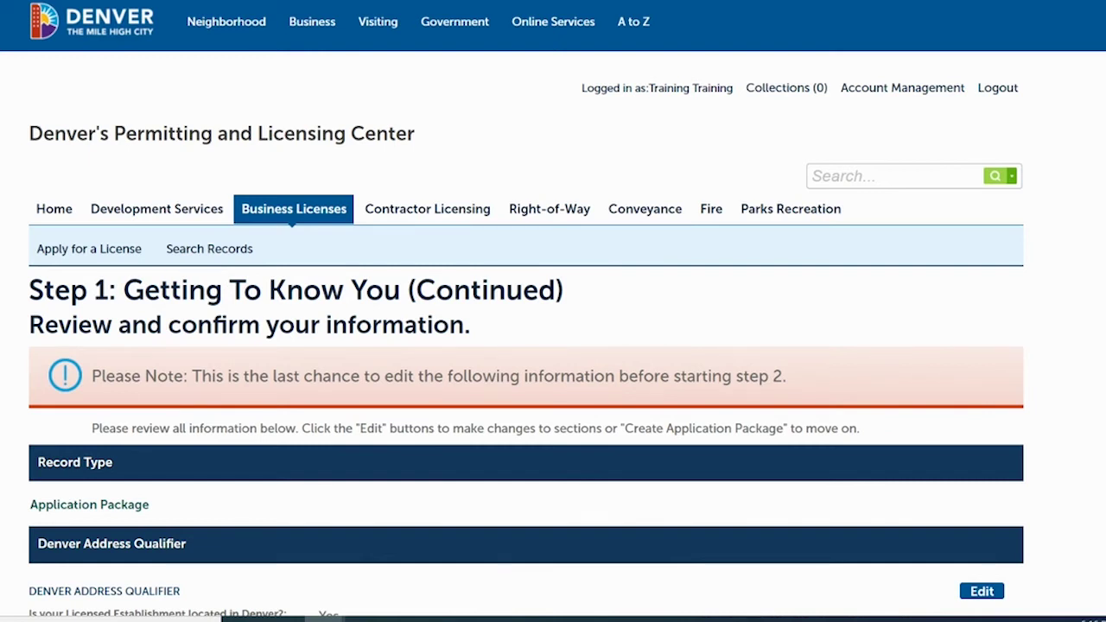
scroll(553, 345, down, 3)
scroll(553, 346, down, 2)
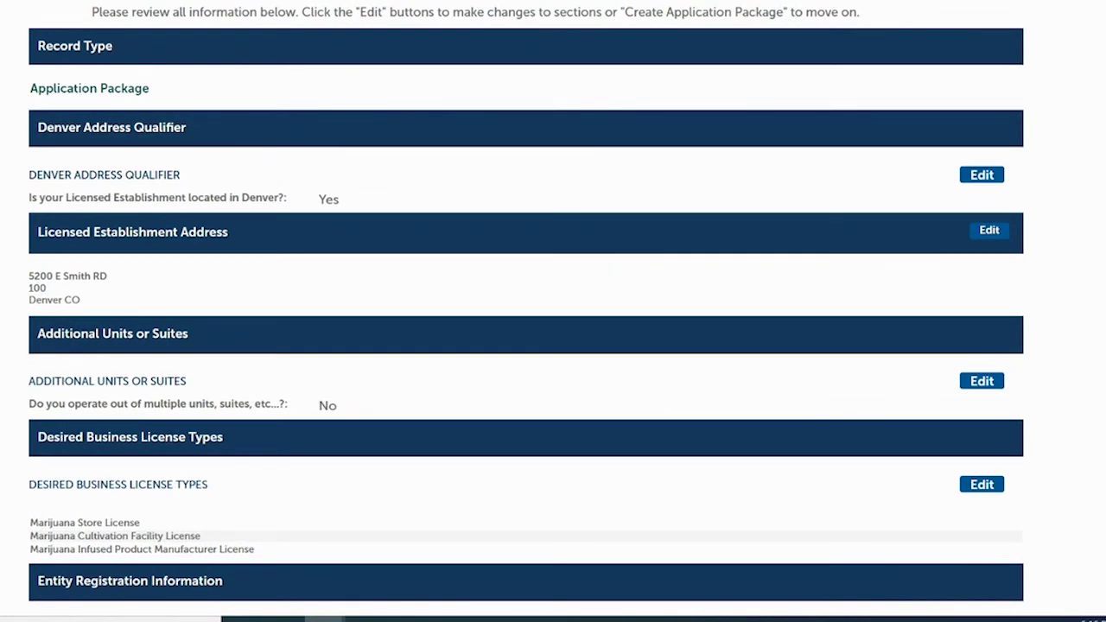
scroll(553, 346, down, 1)
scroll(552, 345, down, 1)
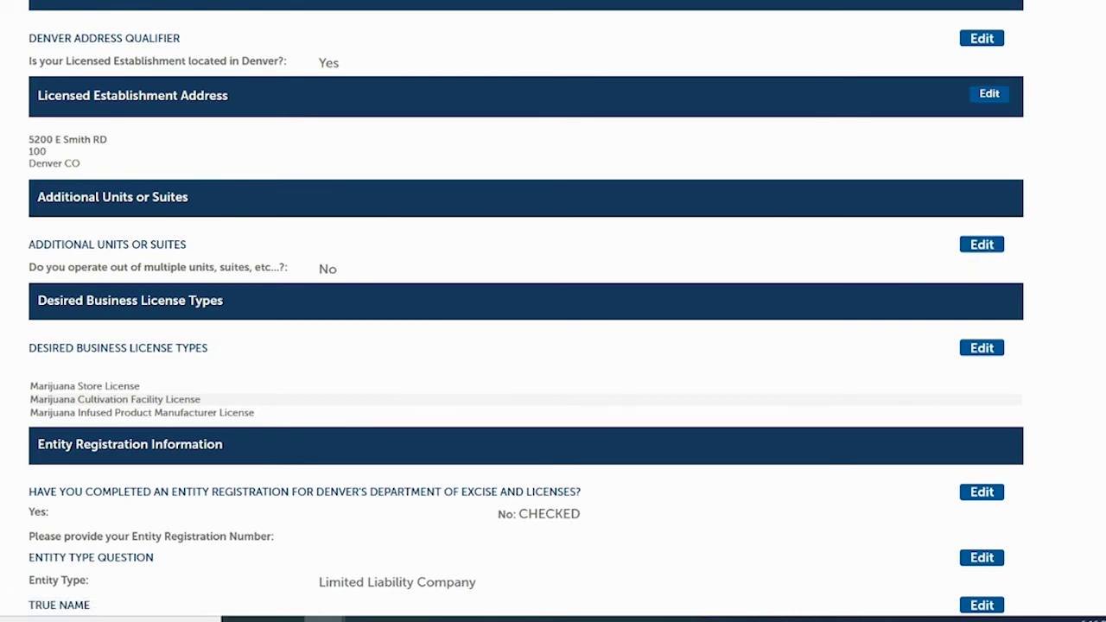
scroll(525, 311, up, 3)
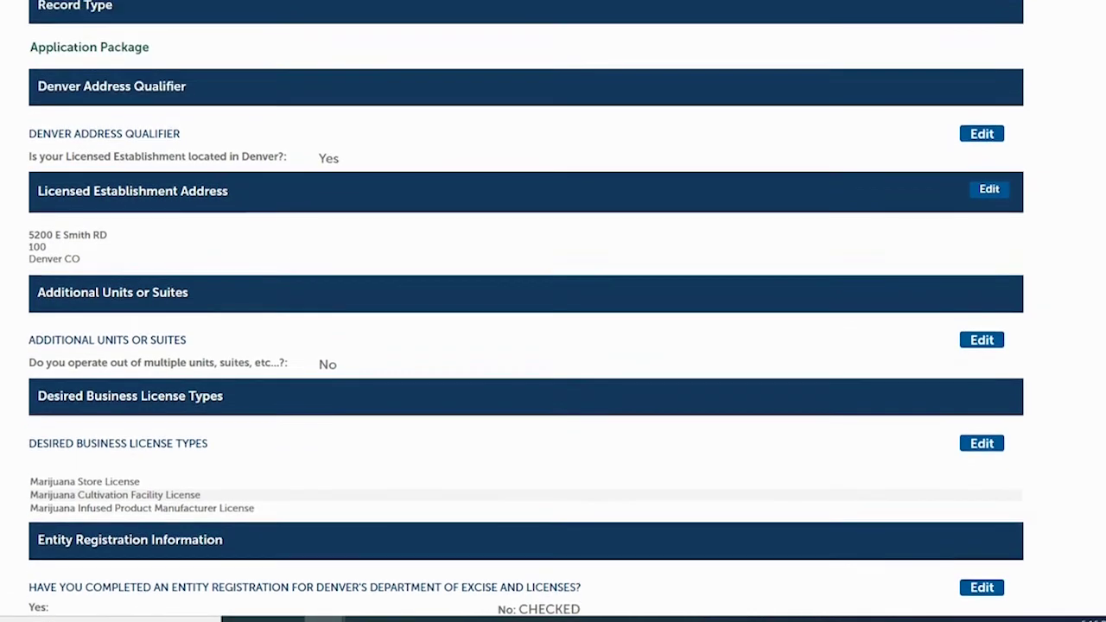
scroll(526, 311, up, 2)
scroll(525, 311, up, 1)
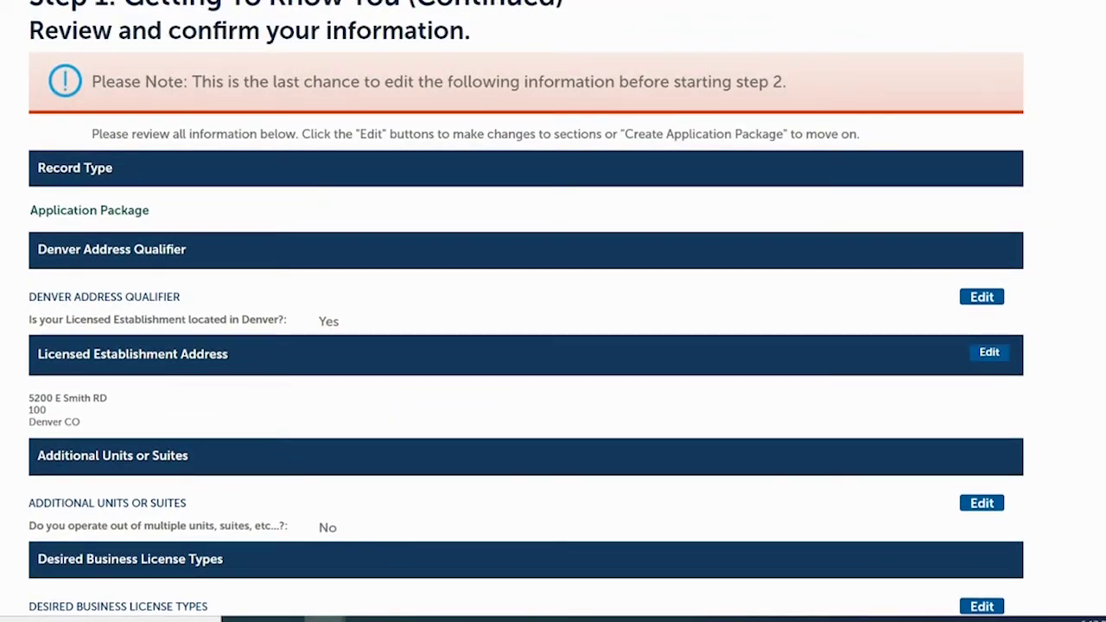
scroll(275, 455, down, 3)
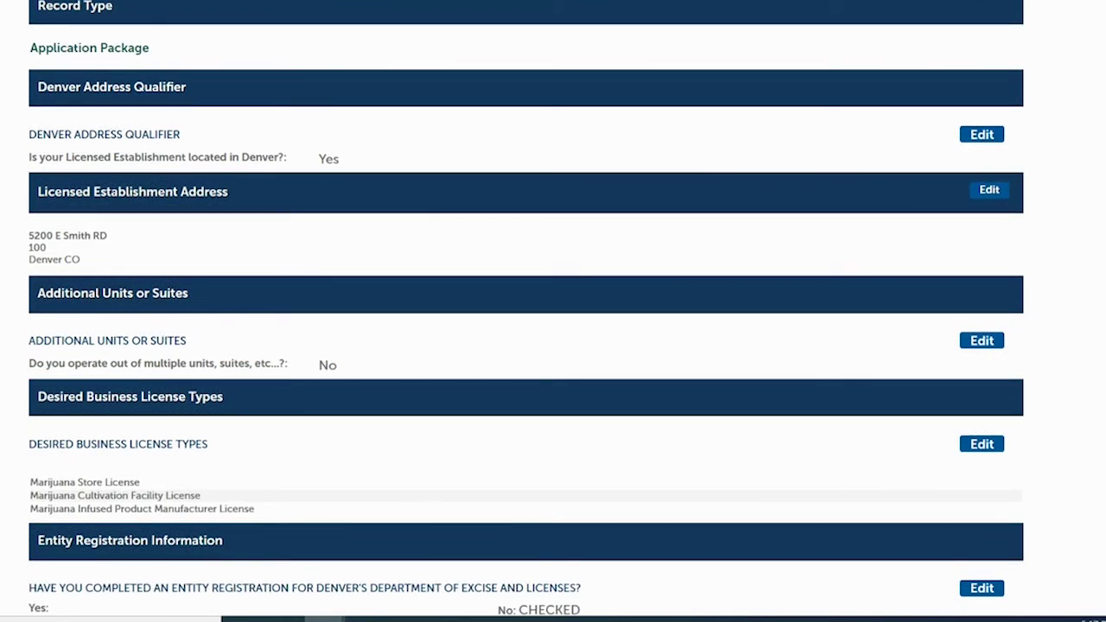
scroll(1025, 80, down, 1)
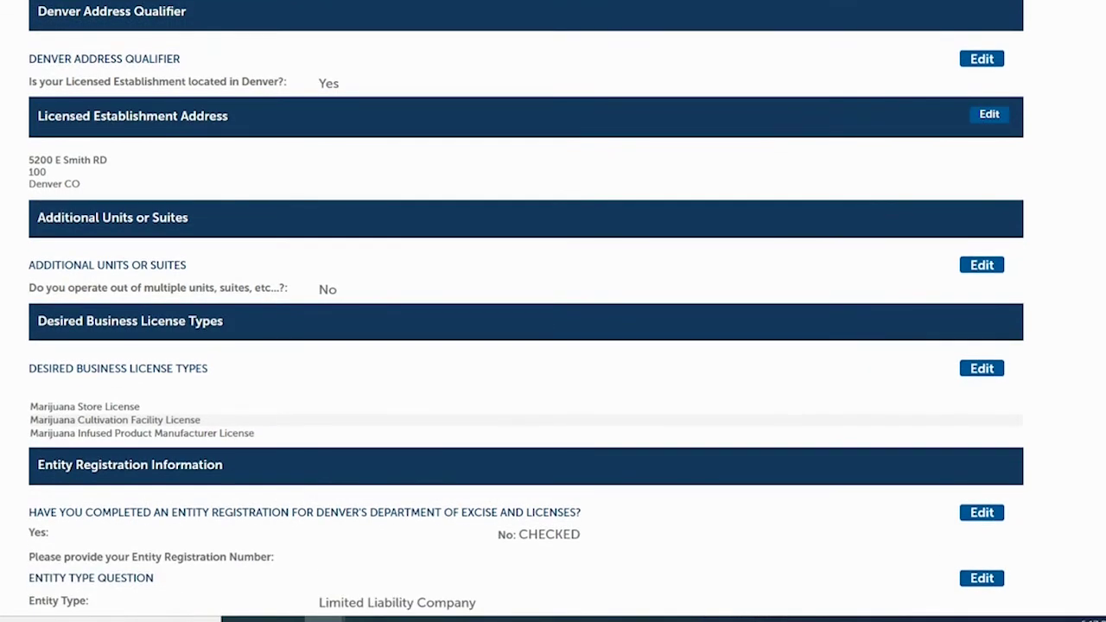
scroll(526, 305, up, 1)
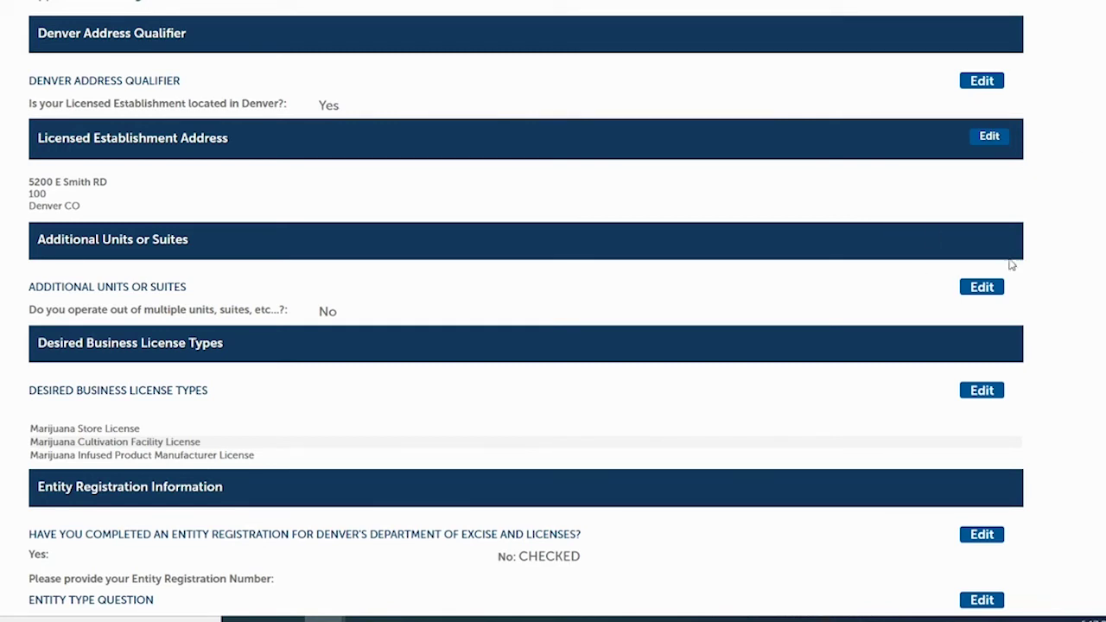
scroll(526, 310, down, 3)
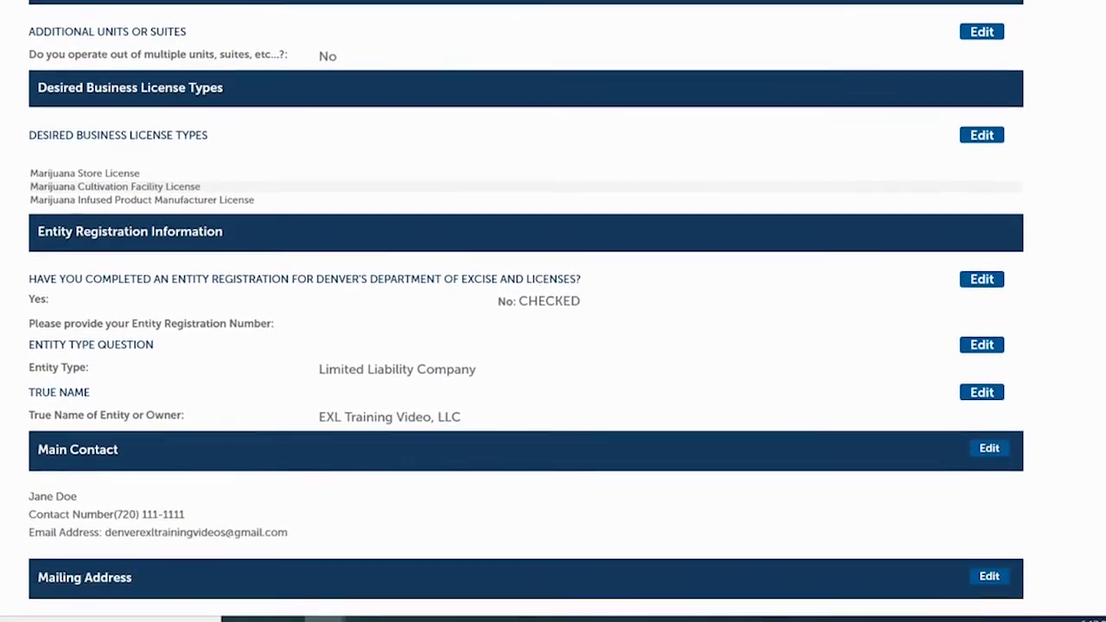
scroll(526, 309, down, 3)
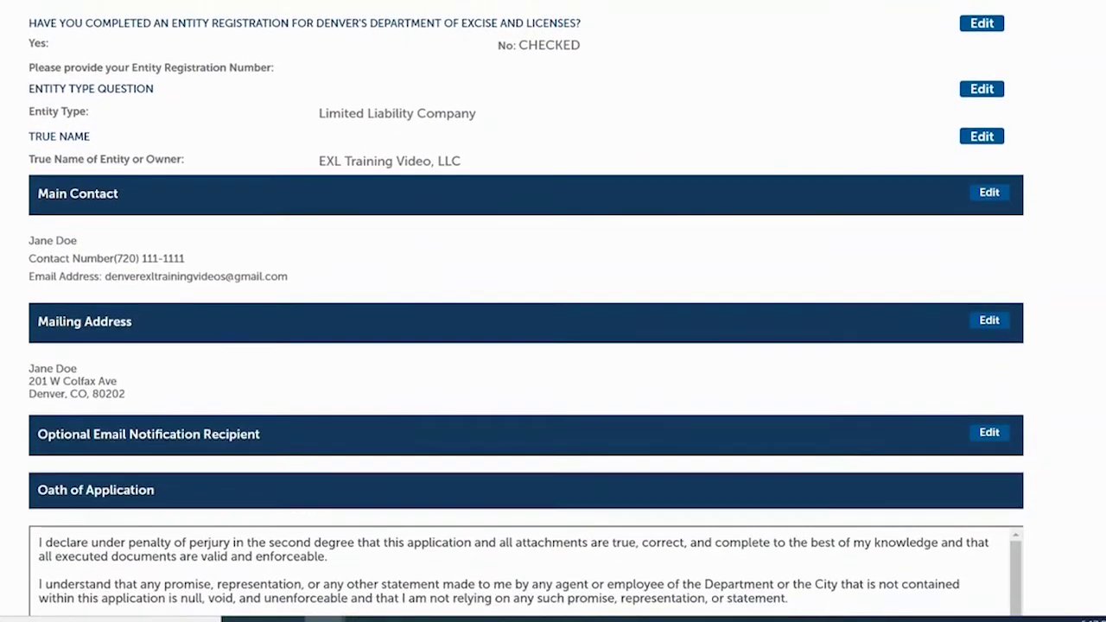
- Tick the oath certification checkbox and create the application package
scroll(700, 416, down, 3)
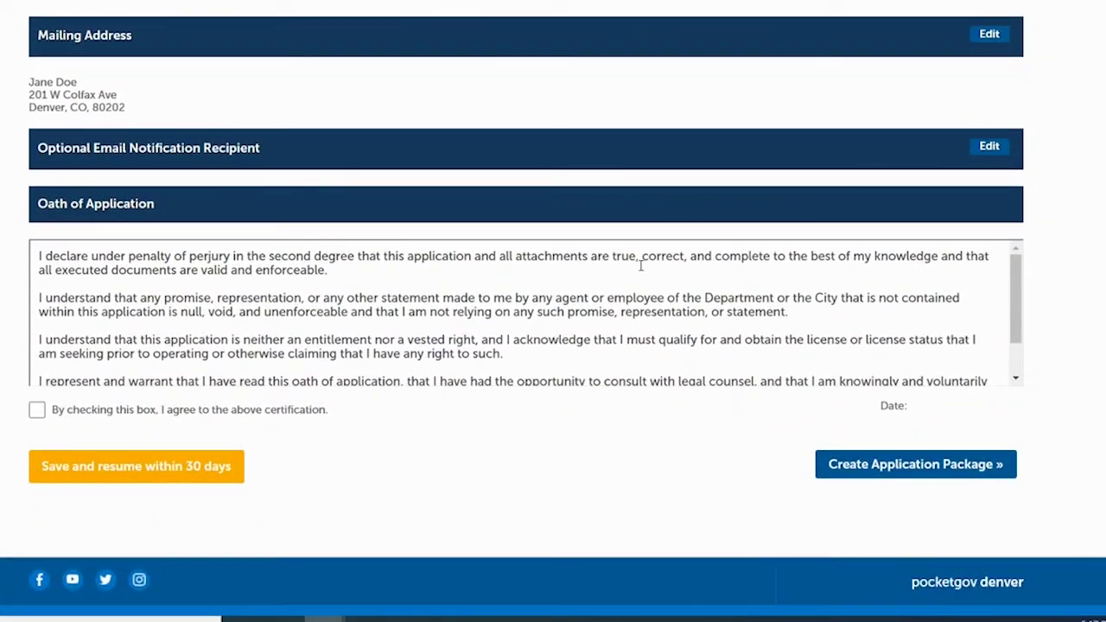
scroll(1014, 276, down, 2)
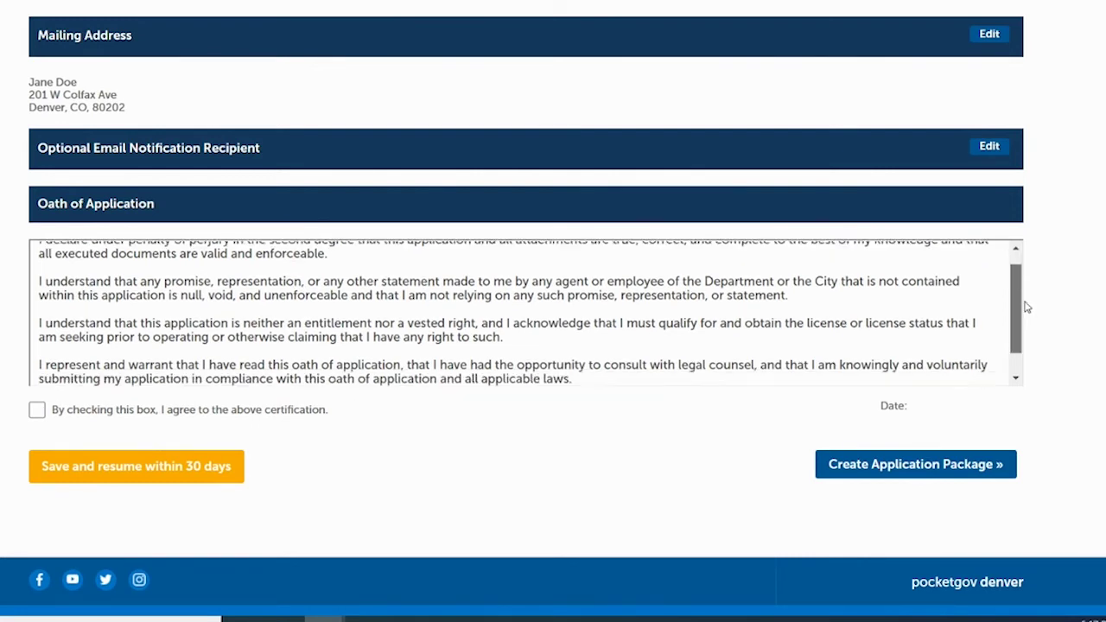
click(36, 411)
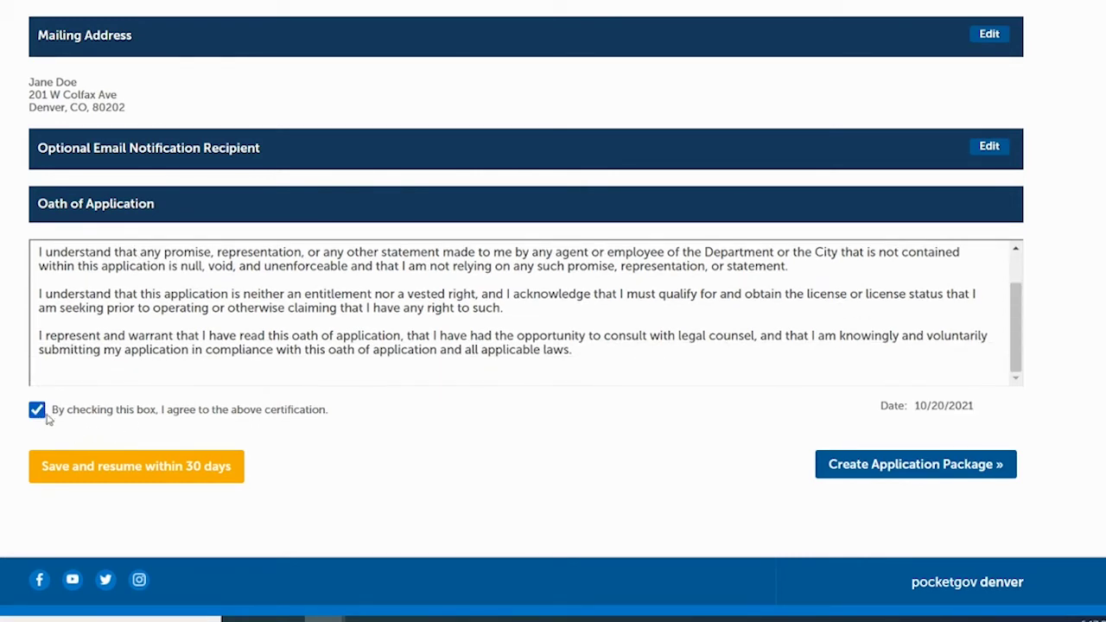
click(881, 469)
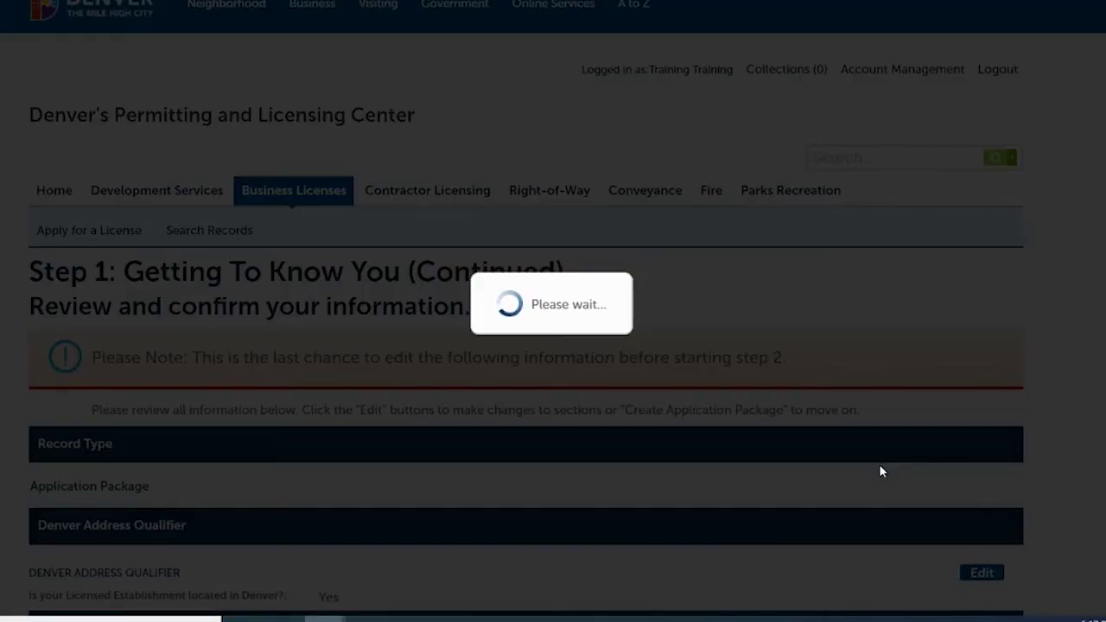
scroll(881, 471, down, 3)
- Scroll down the Associated Forms list of five applications for EXL Training Video, LLC
scroll(553, 308, down, 1)
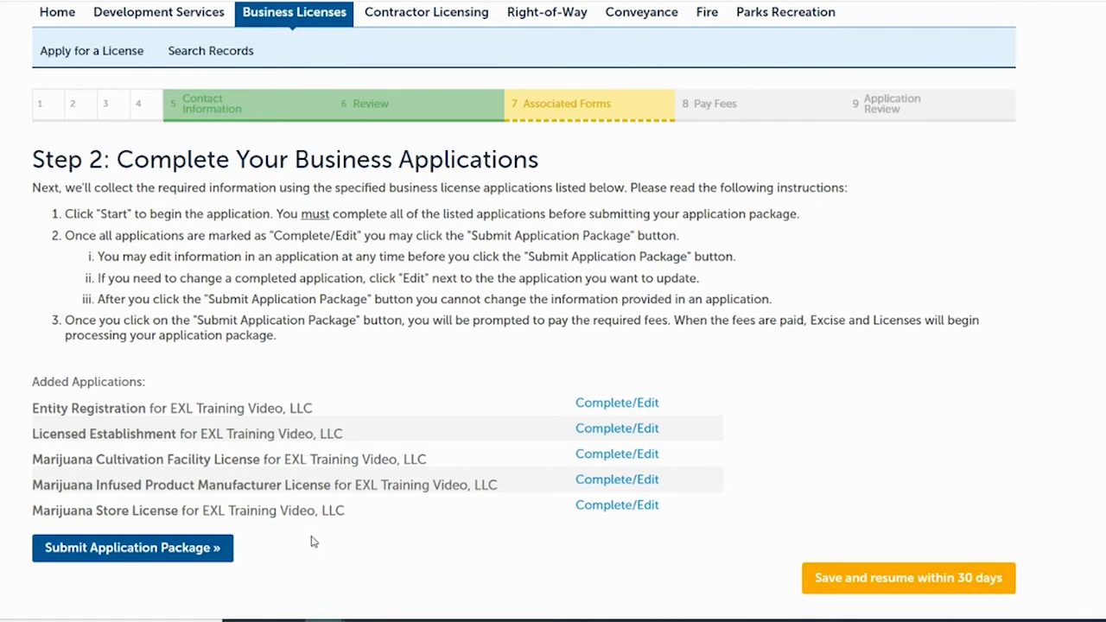
- Submit the application package and scroll the receipt to see the six new record links
click(160, 549)
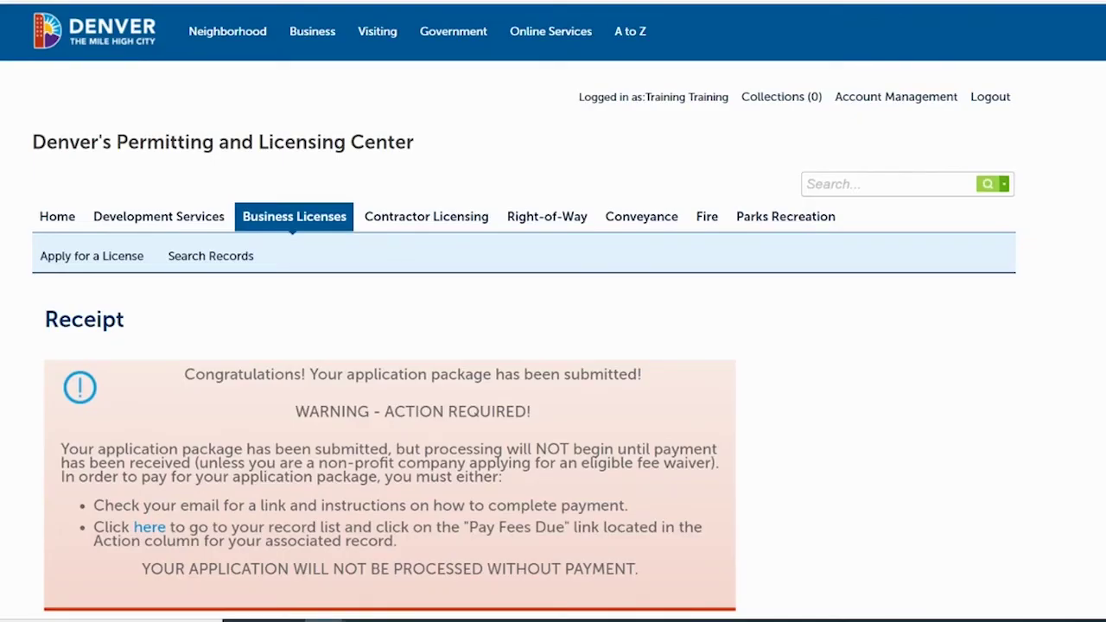
scroll(553, 346, down, 3)
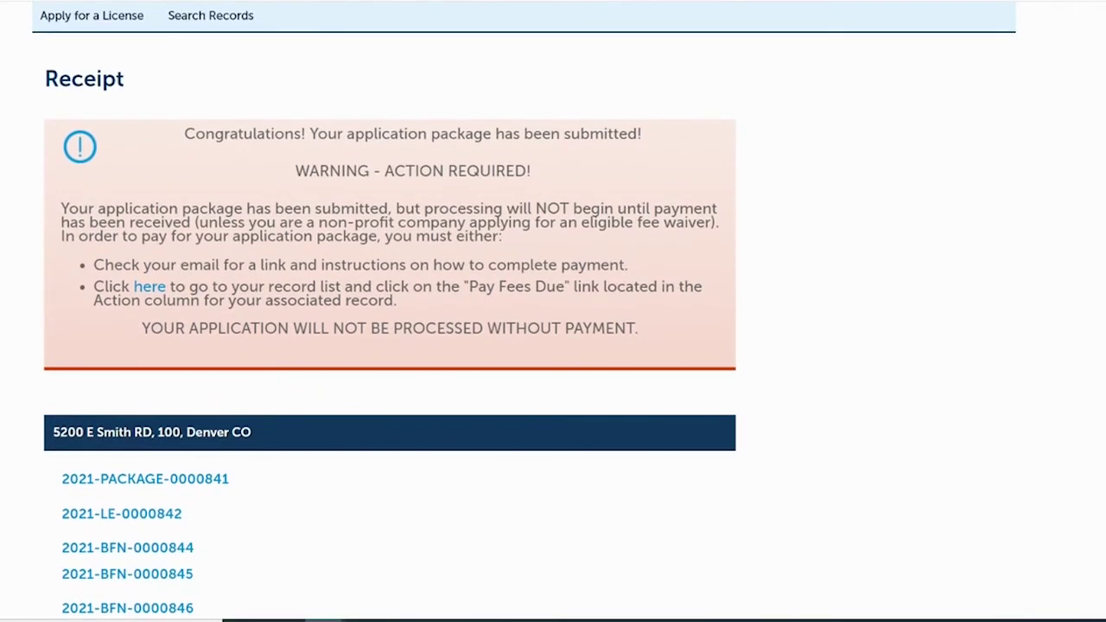
scroll(553, 346, down, 1)
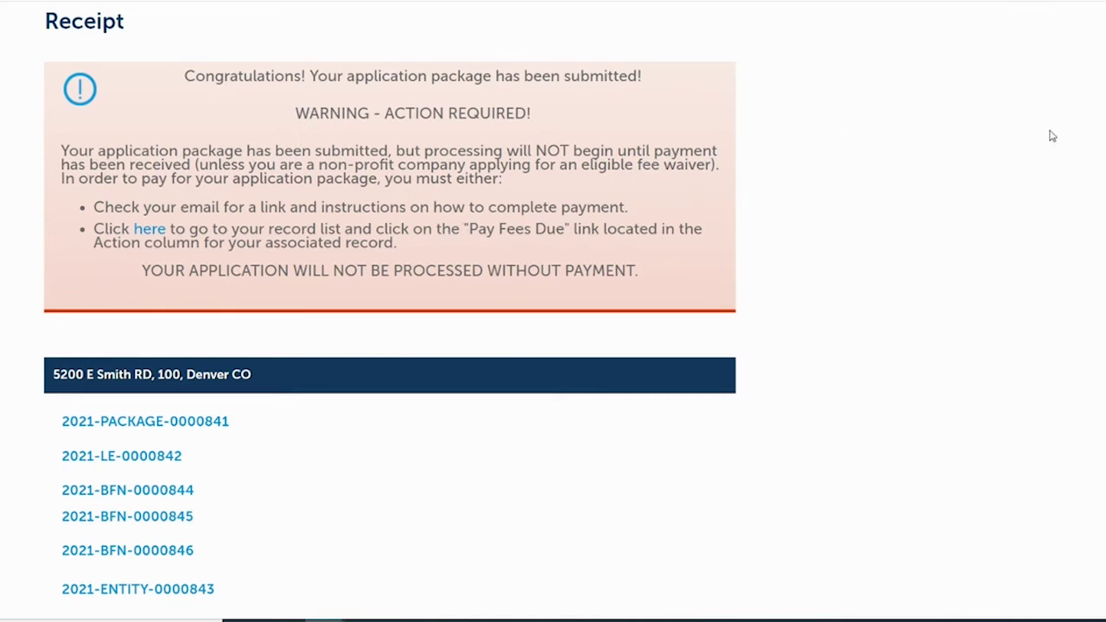
scroll(635, 247, down, 1)
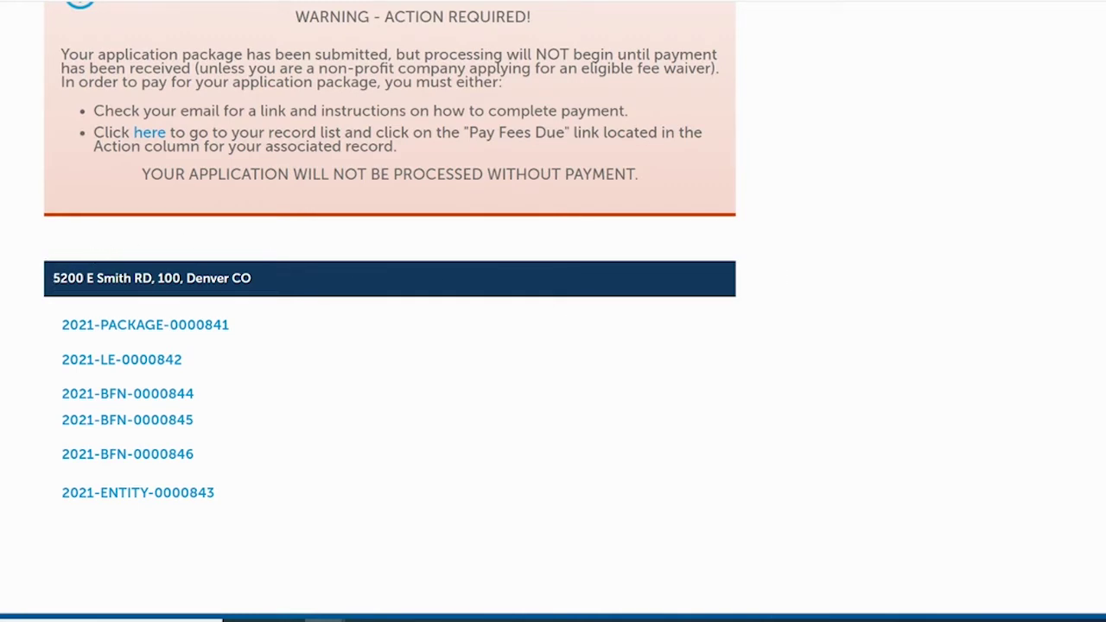
scroll(553, 345, up, 2)
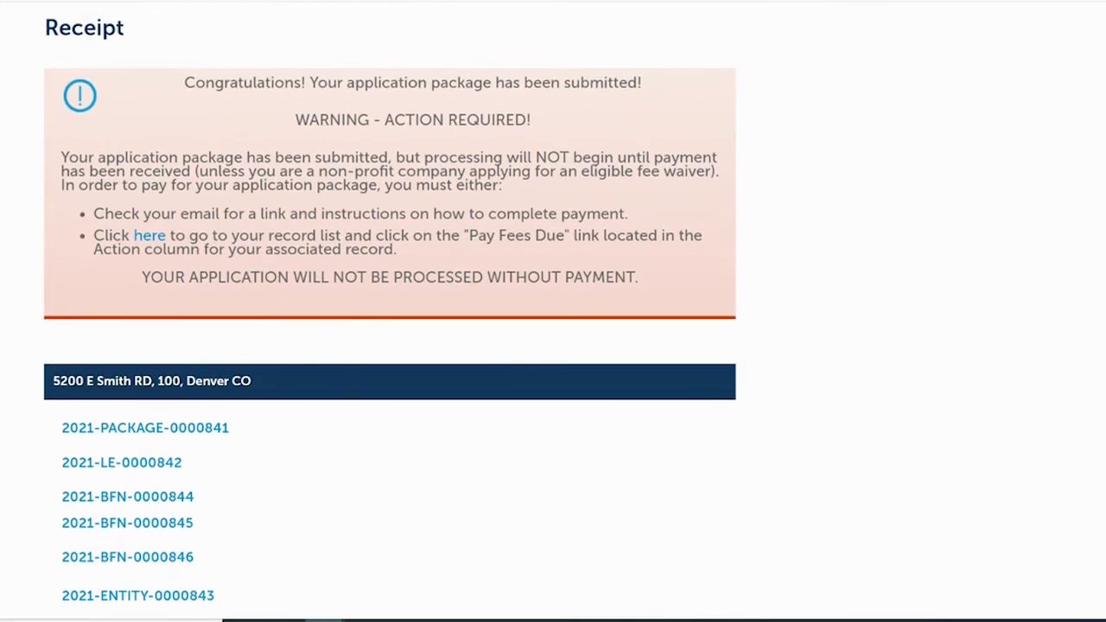
scroll(552, 346, down, 1)
scroll(389, 311, down, 1)
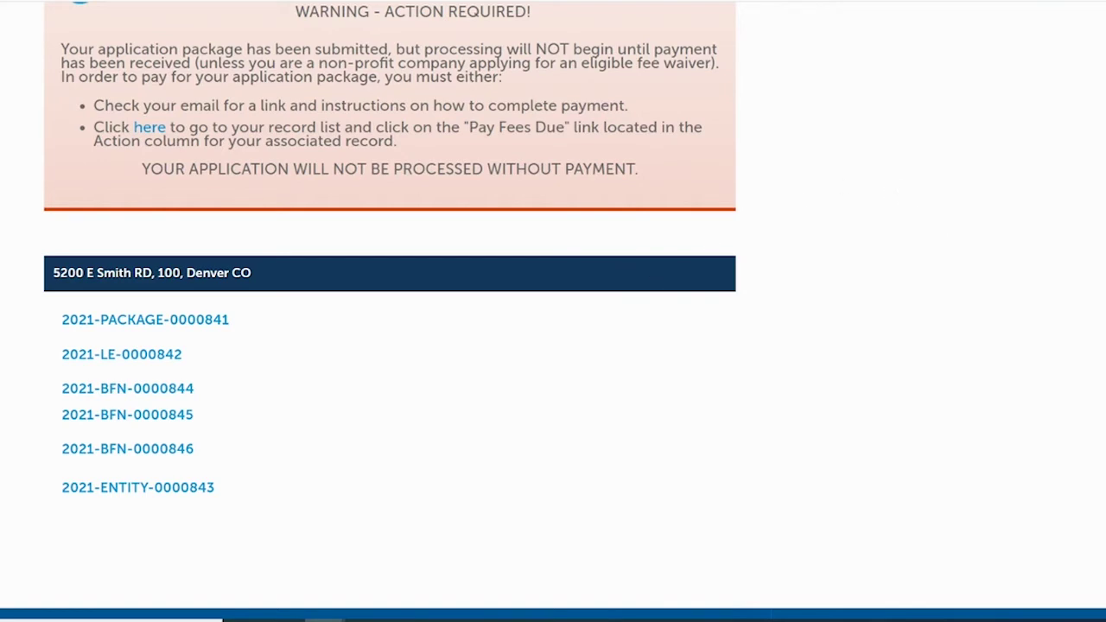
scroll(553, 311, up, 2)
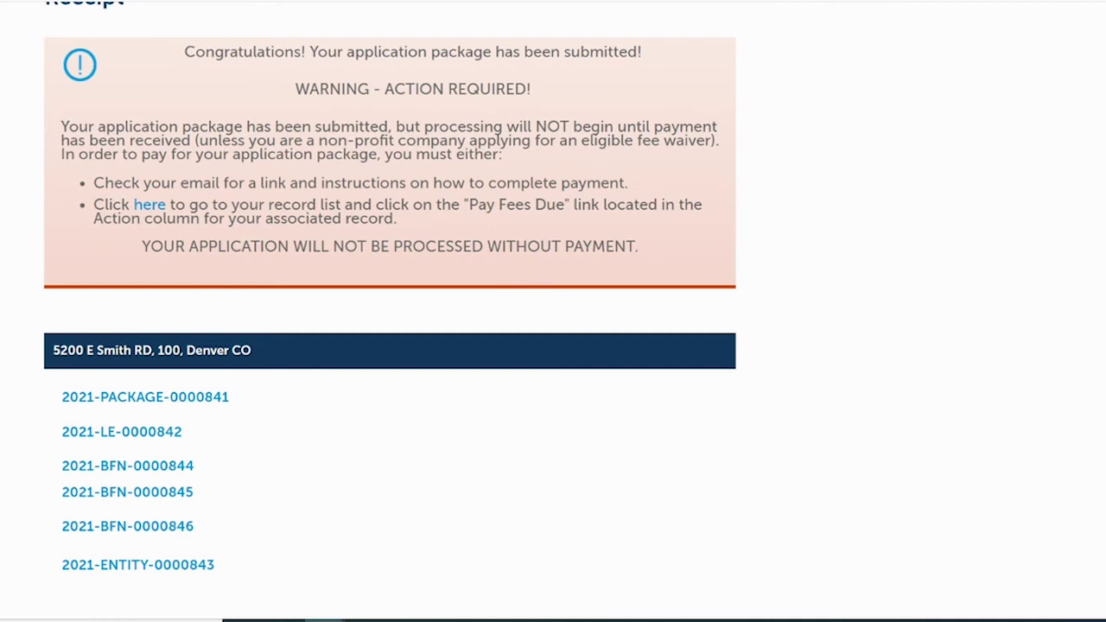
scroll(740, 301, up, 1)
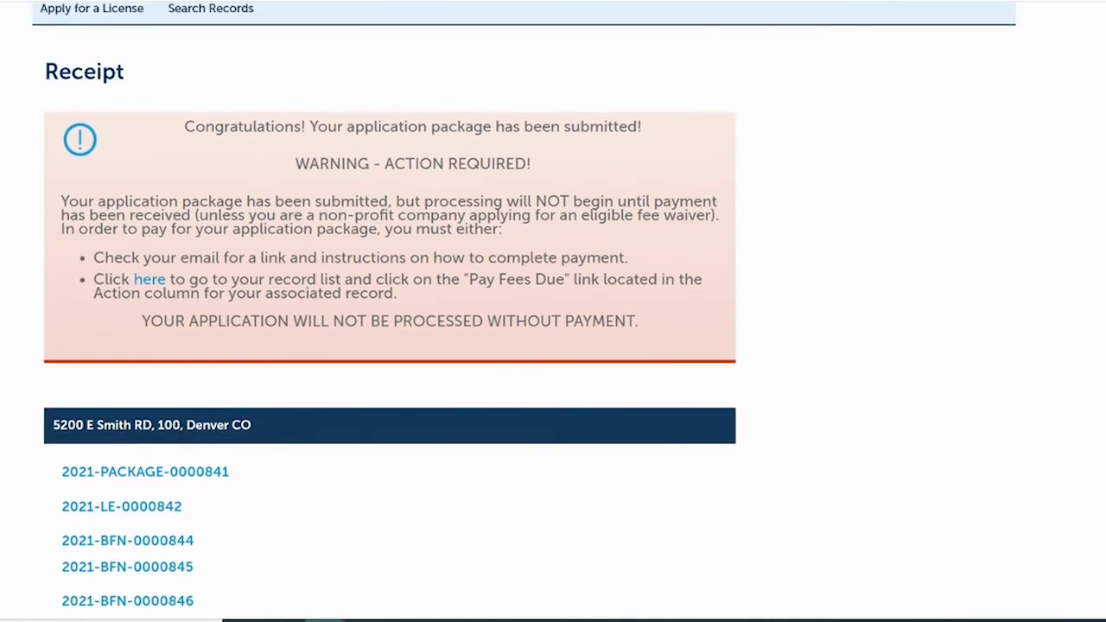
scroll(553, 311, up, 1)
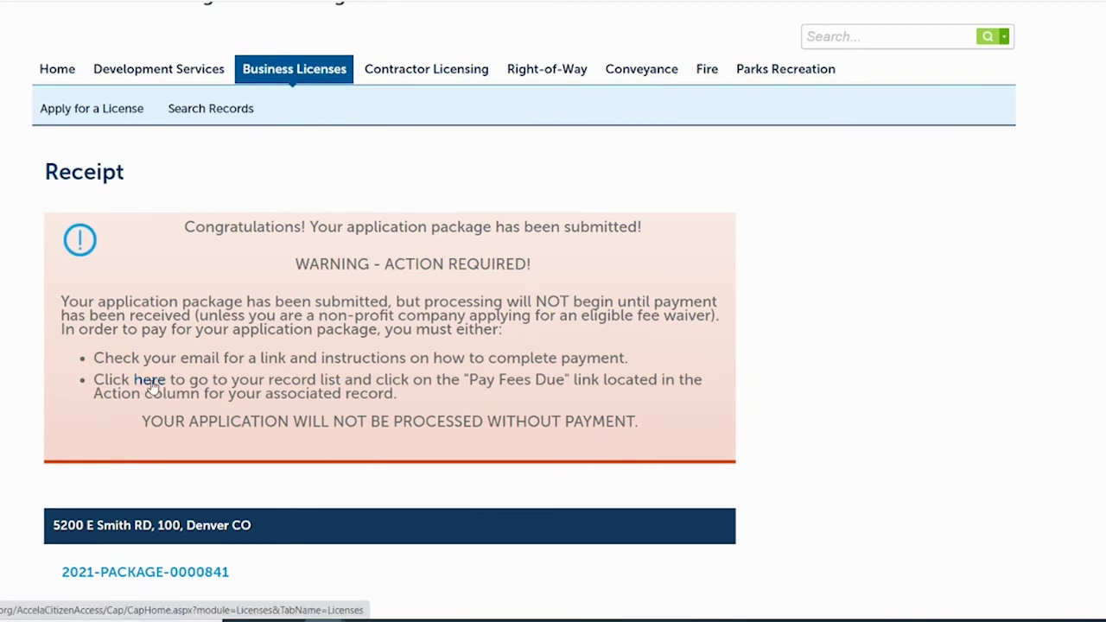
- Follow the receipt's 'here' link to My Records and scroll to the six new records
click(152, 385)
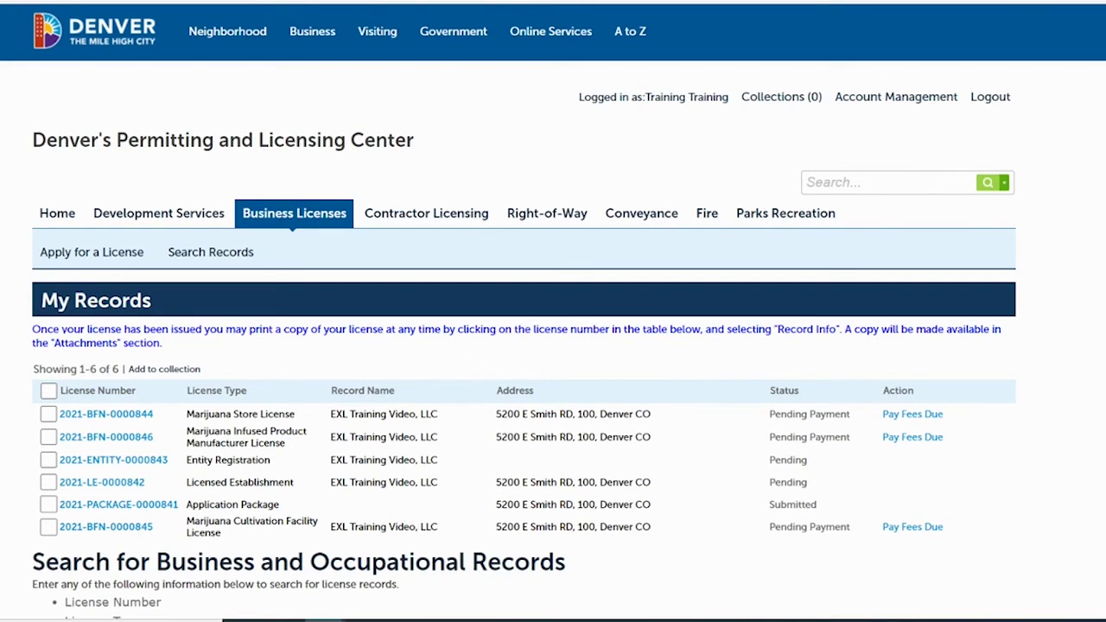
scroll(510, 236, down, 2)
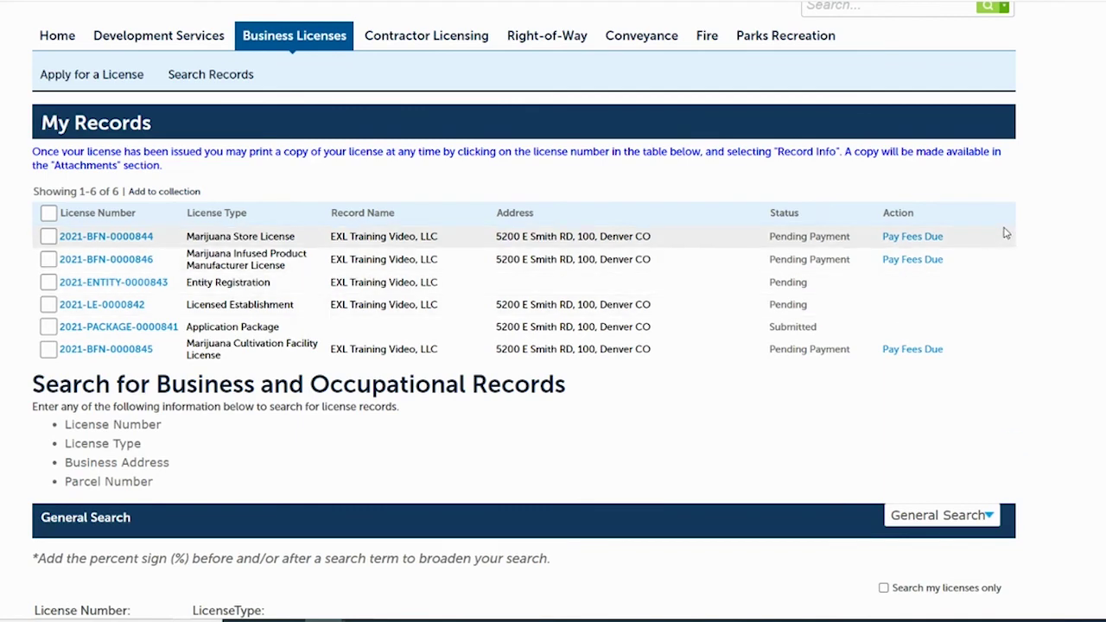
- Send the $5,000.00 Marijuana Store License fee to the Denver Pay Online cart
click(920, 239)
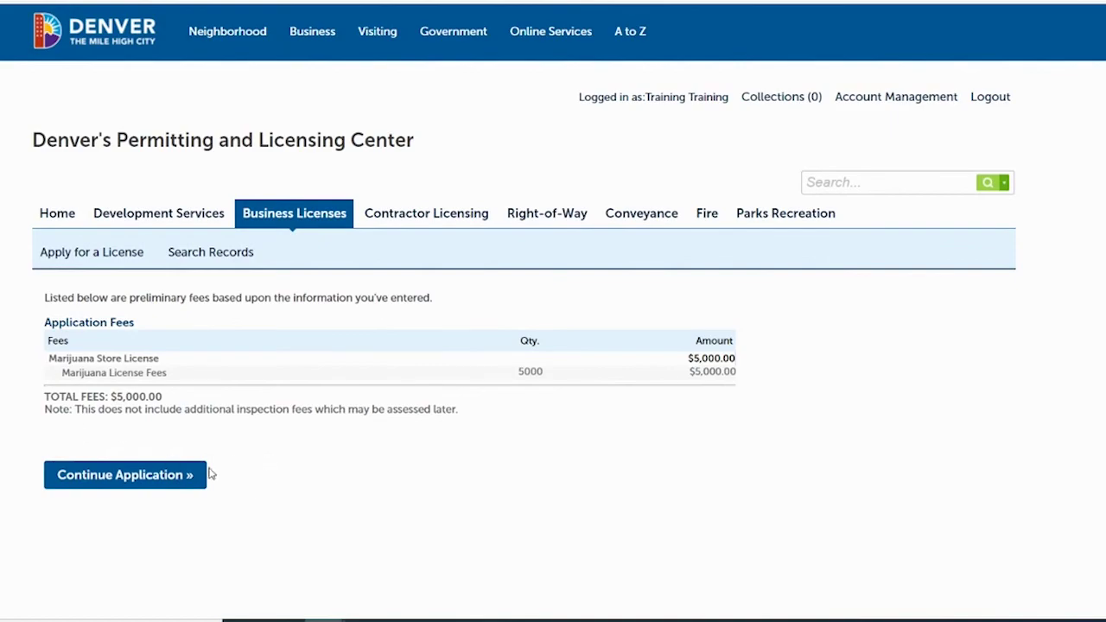
click(120, 477)
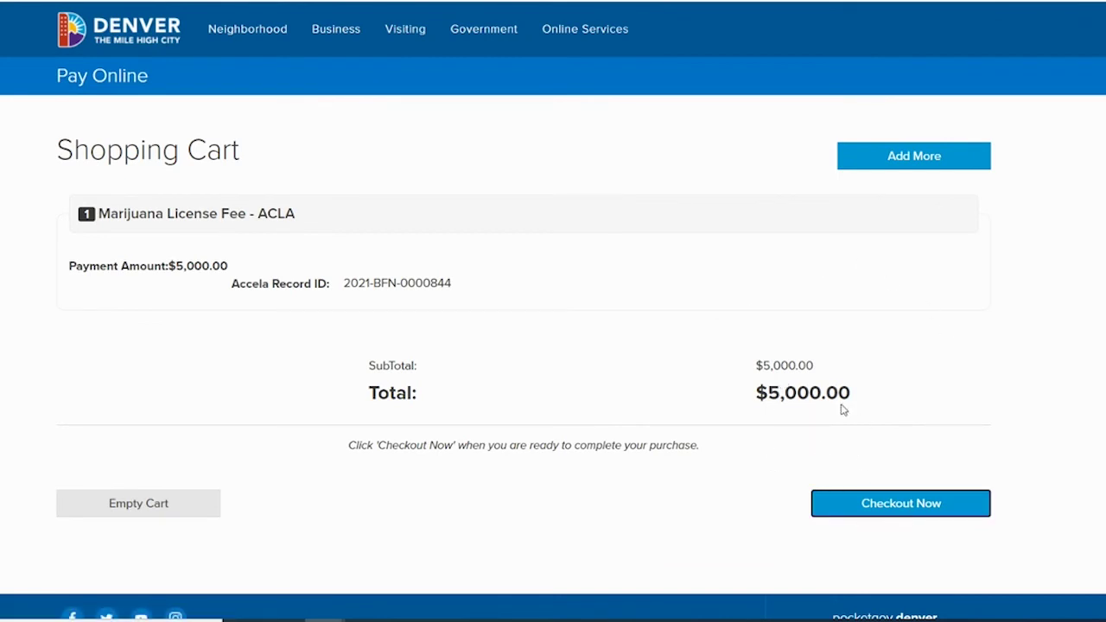
- Check out the $5,000.00 Marijuana License Fee cart, choosing Visa Card and entering the card number
click(883, 506)
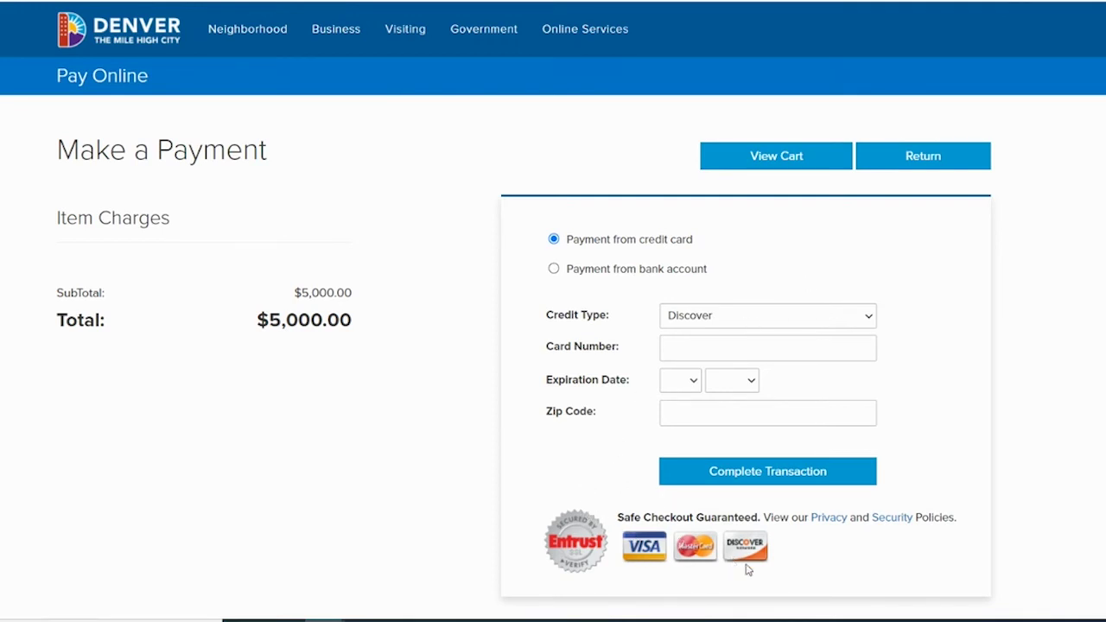
click(752, 317)
click(713, 368)
click(712, 346)
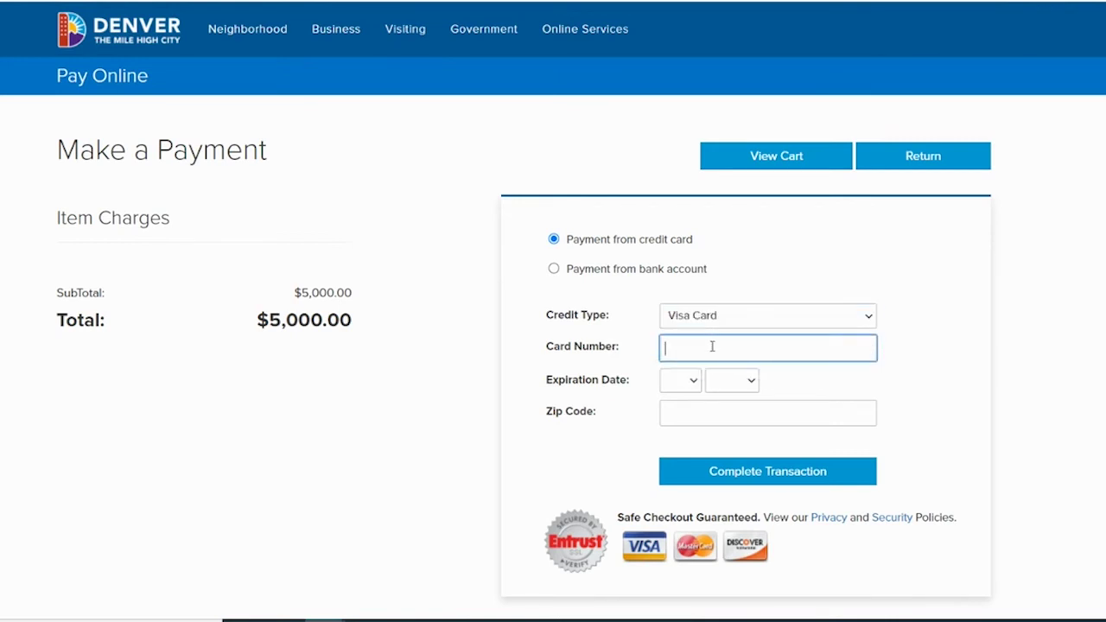
text(4111111111111111)
- Set card expiry to 04/2037, billing zip 80202, and complete the transaction
click(686, 383)
click(678, 459)
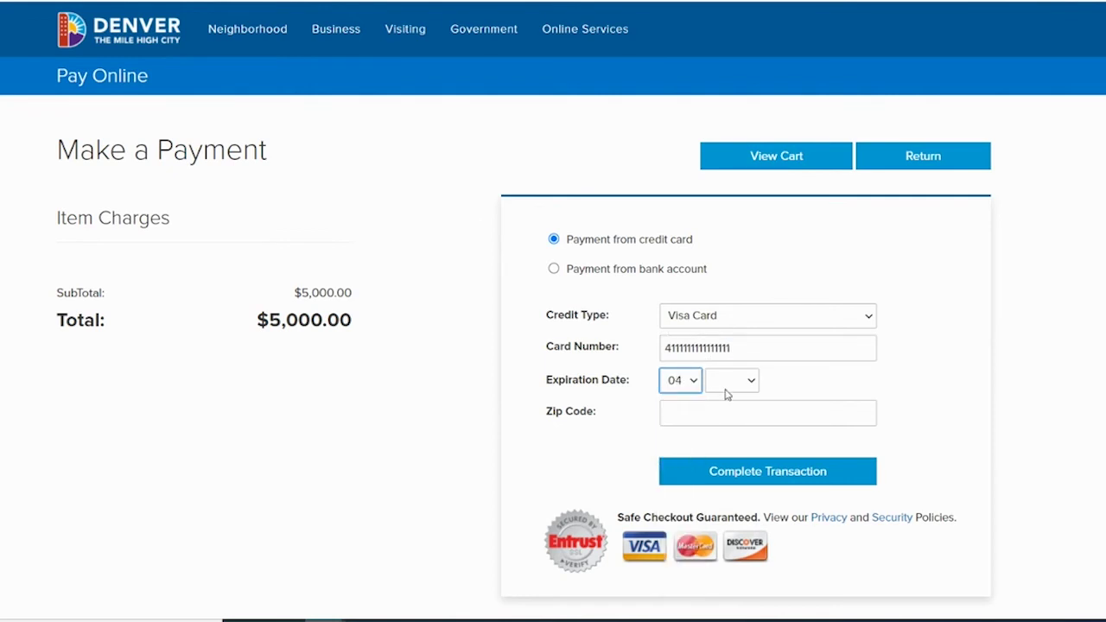
click(726, 387)
scroll(727, 329, down, 1)
click(726, 301)
click(694, 406)
text(8020)
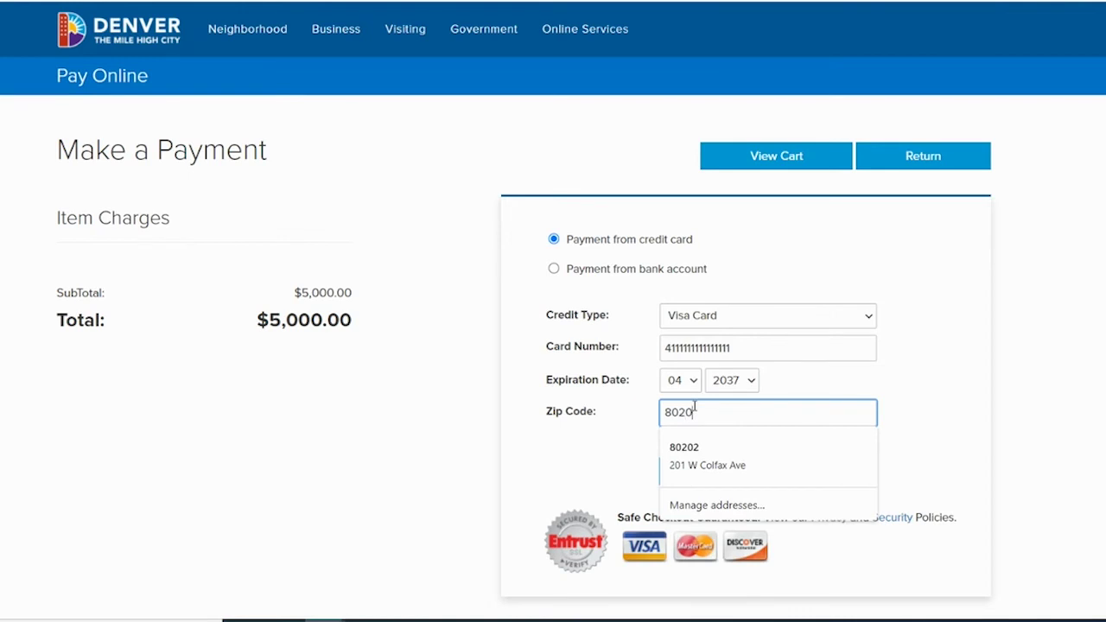
text(2)
click(930, 337)
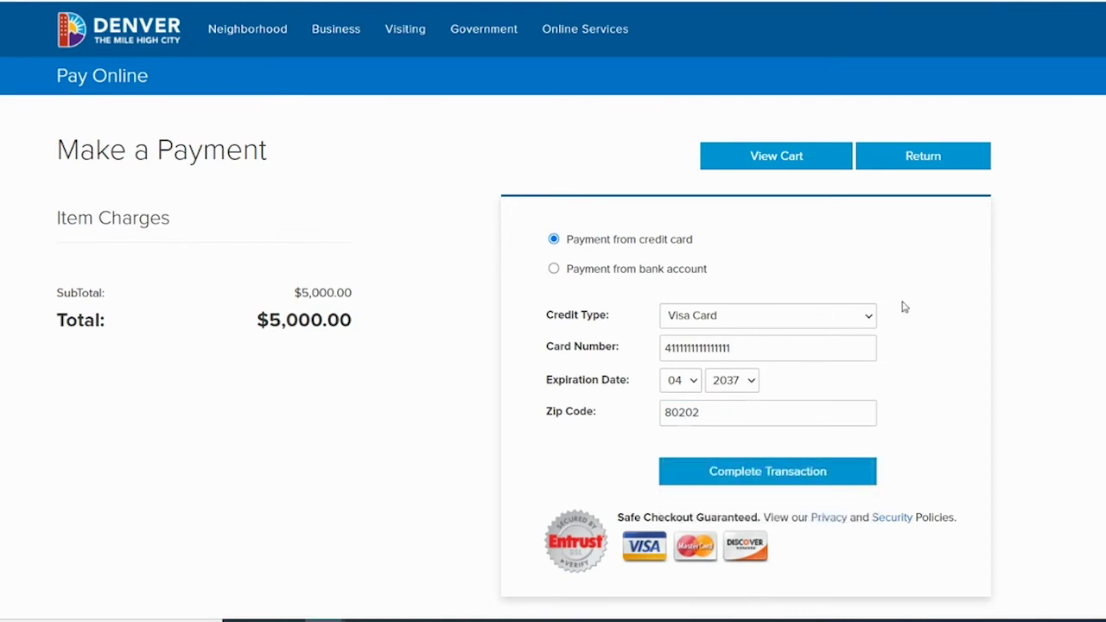
click(760, 472)
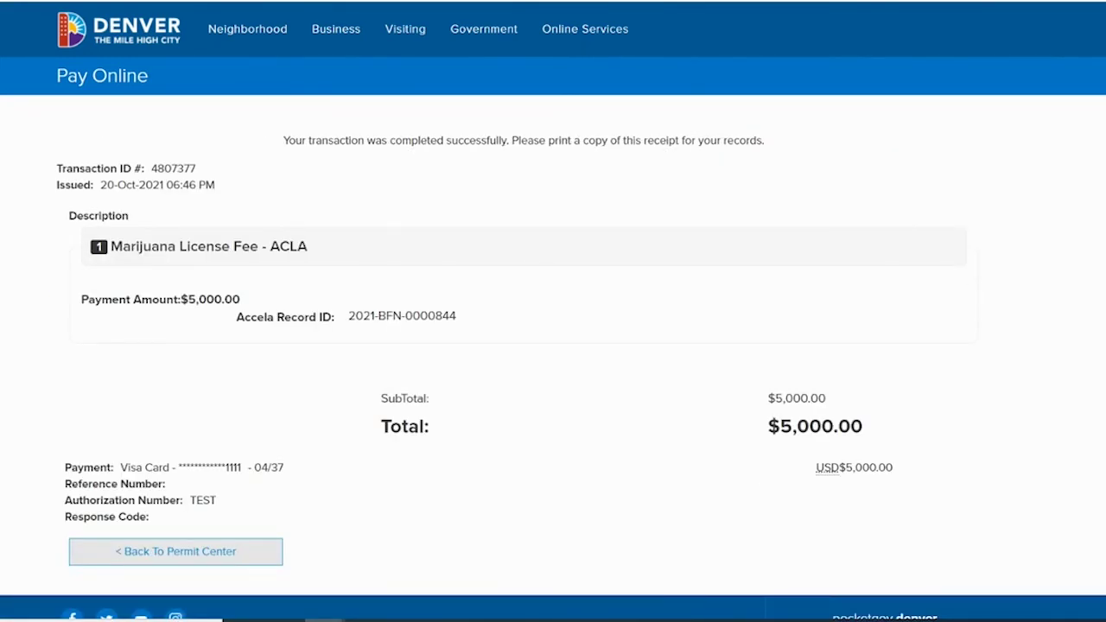
- Review the successful $5,000.00 payment receipt, then go back to the Permit Center
scroll(553, 311, down, 1)
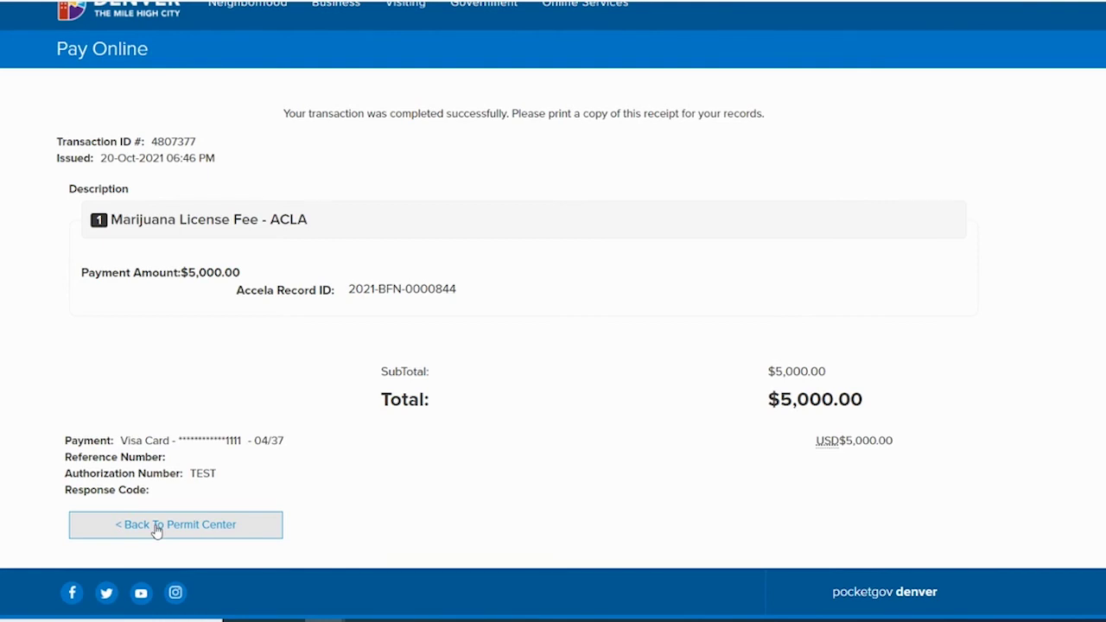
click(157, 529)
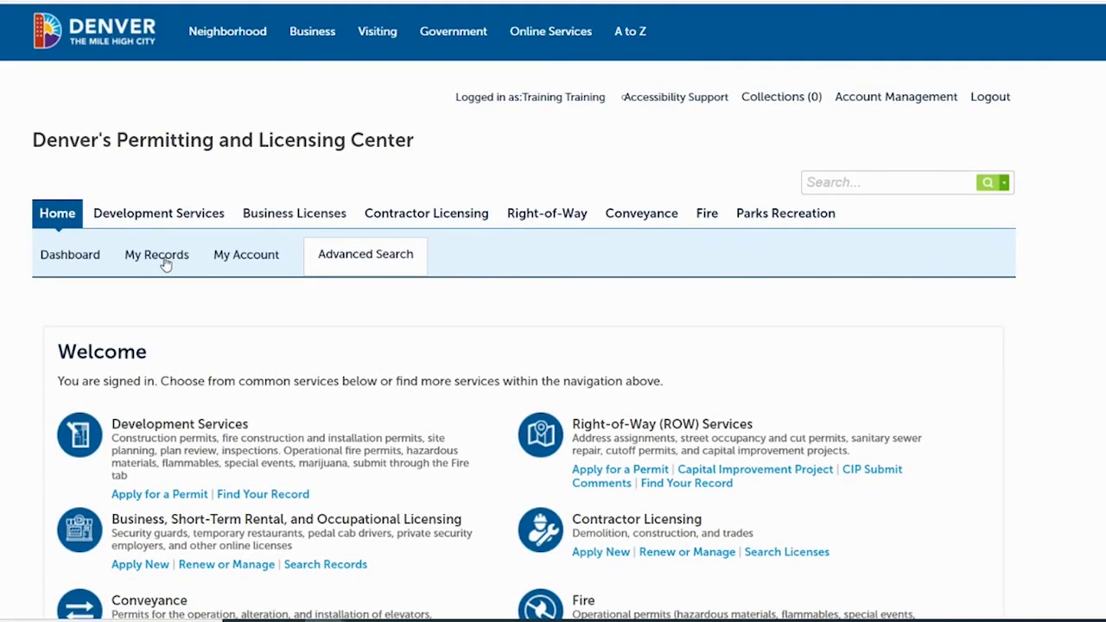
- Start paying the fee for record 2021-BFN-0000846 from Business Licenses and check out the $5,000 cart
click(157, 255)
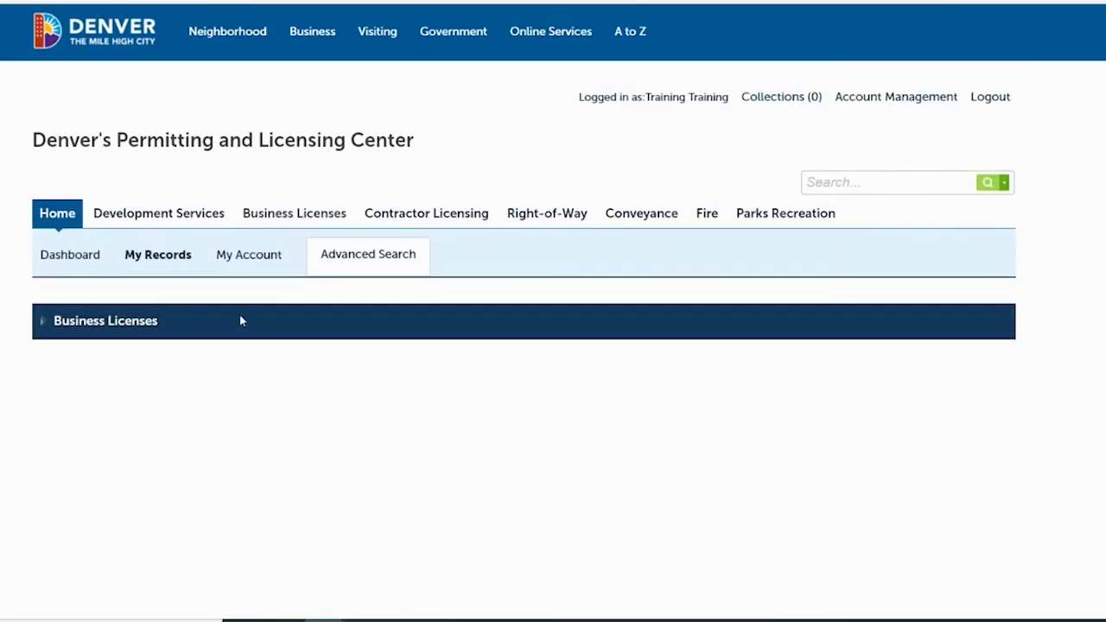
click(43, 325)
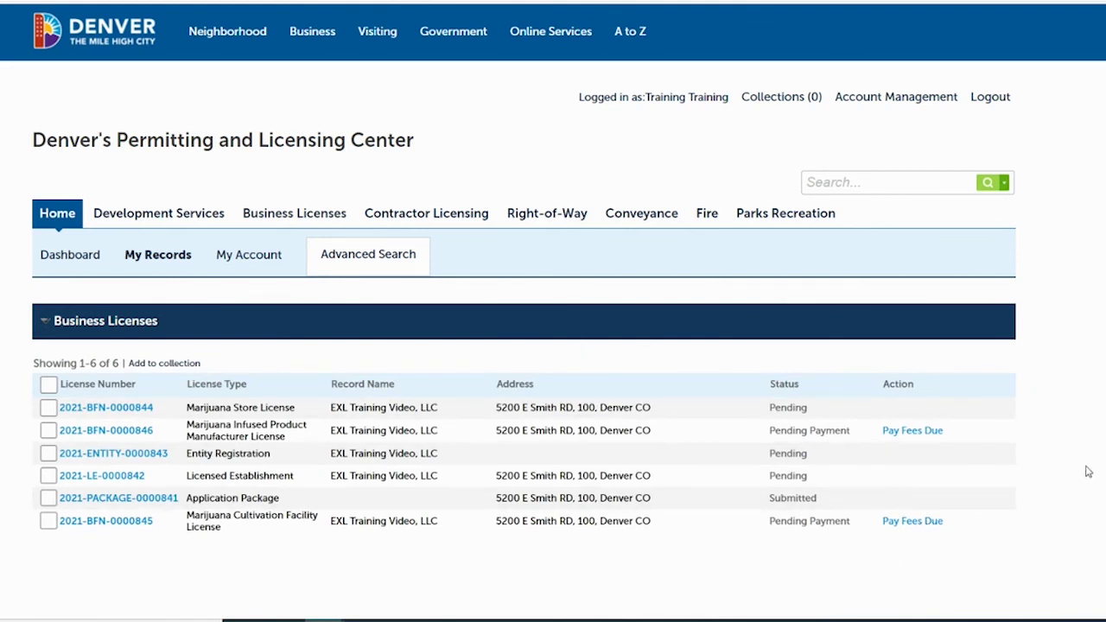
click(912, 430)
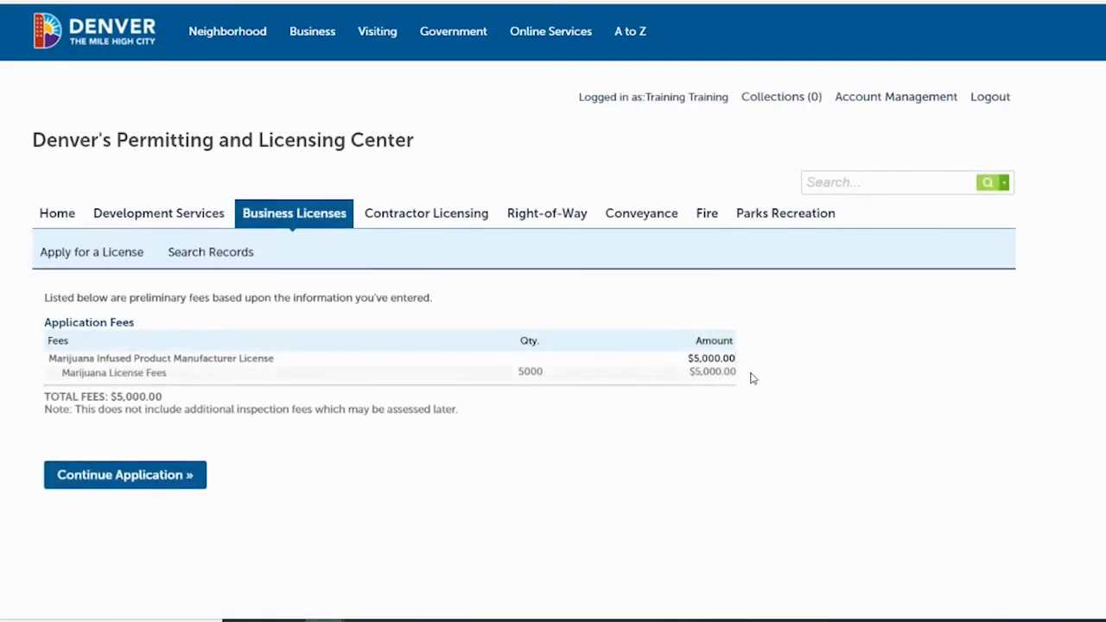
click(105, 483)
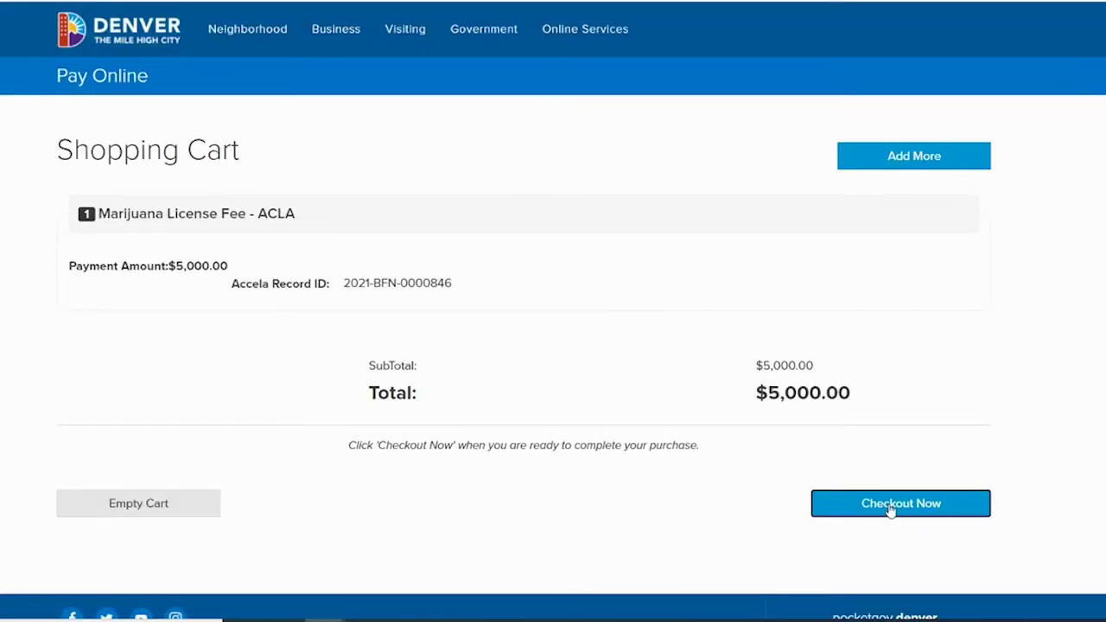
click(890, 510)
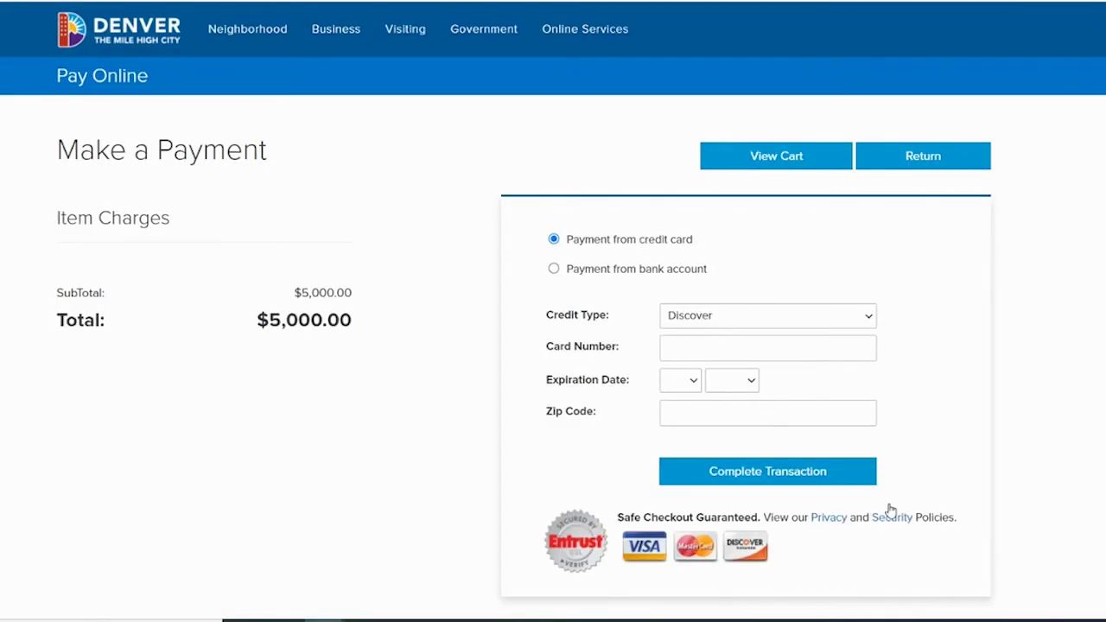
- Pay with a Visa card expiring 03/2039, zip 80202, and review the receipt
click(802, 318)
click(722, 366)
click(714, 350)
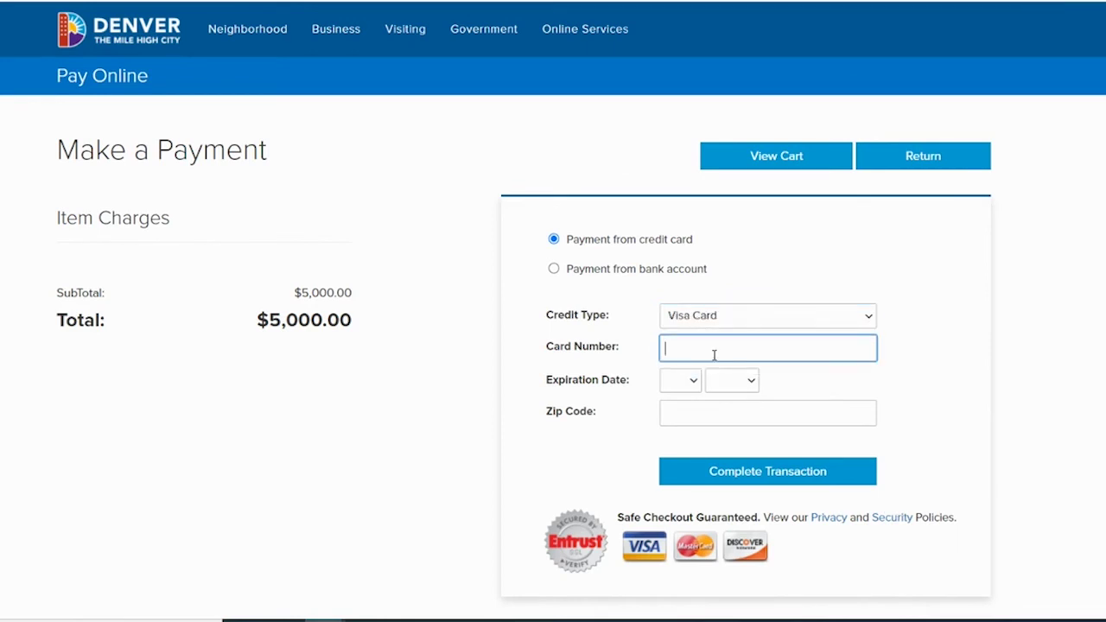
key(ctrl+v)
click(690, 384)
click(679, 429)
click(722, 385)
click(728, 331)
click(691, 412)
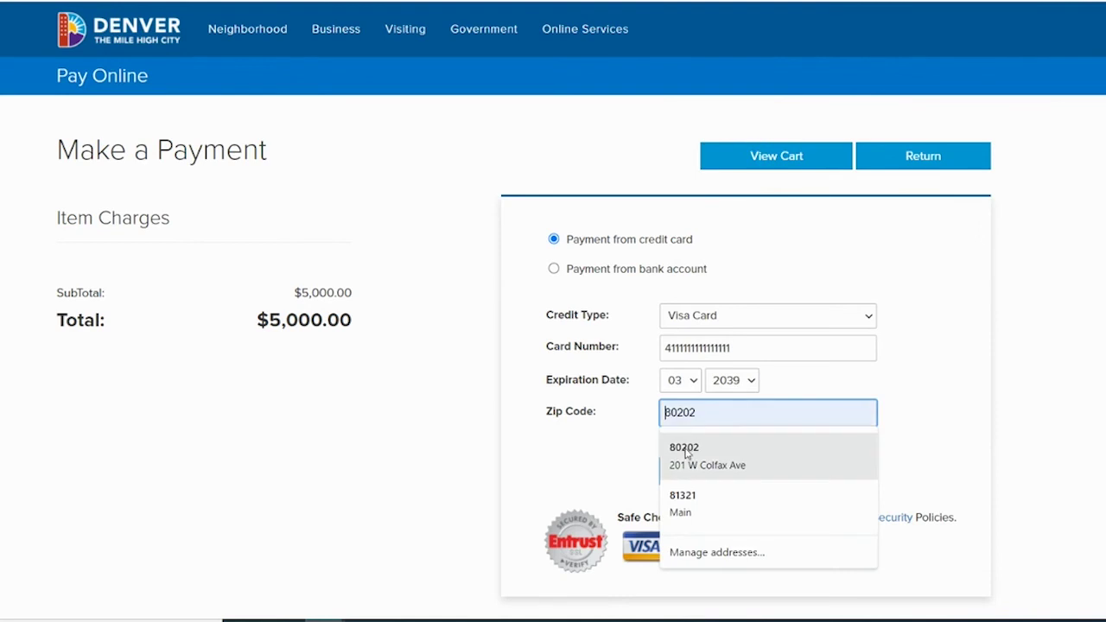
click(691, 449)
click(792, 476)
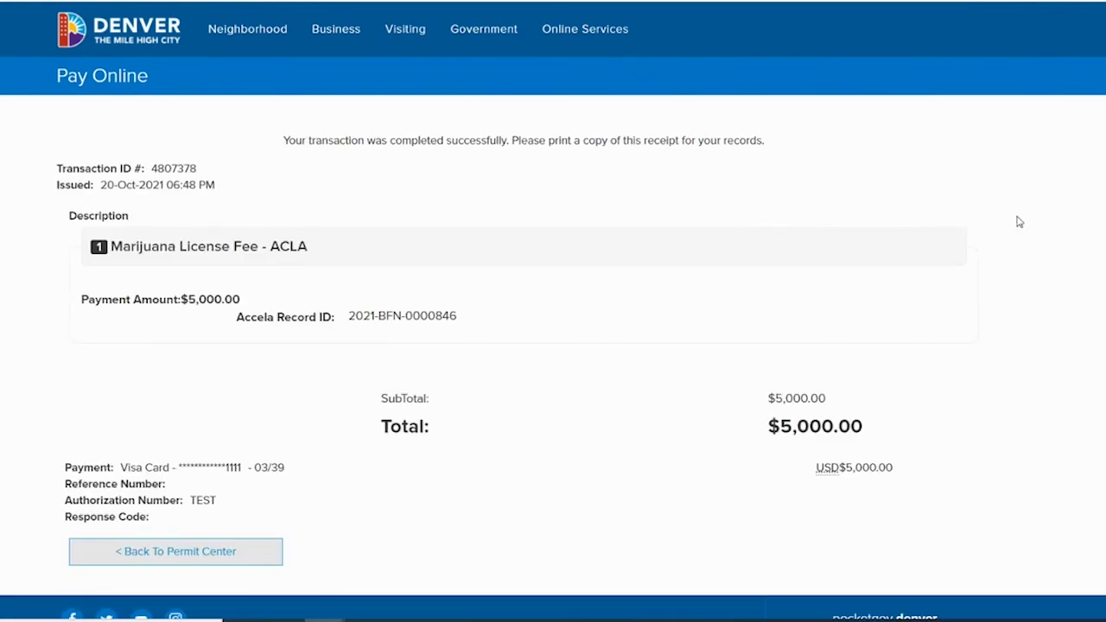
scroll(895, 317, down, 1)
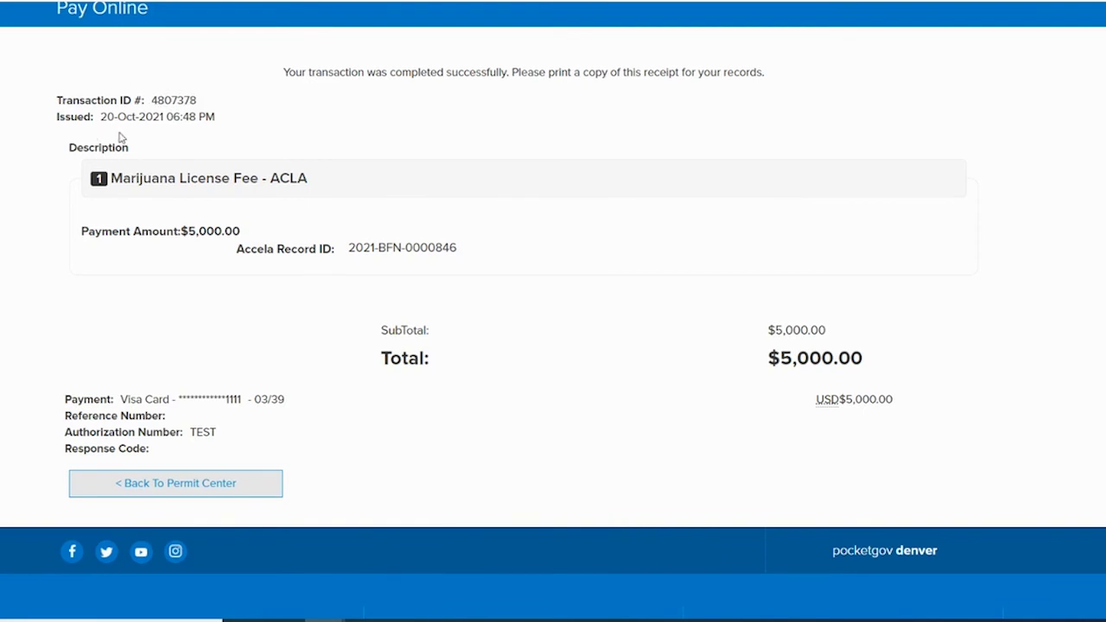
click(169, 491)
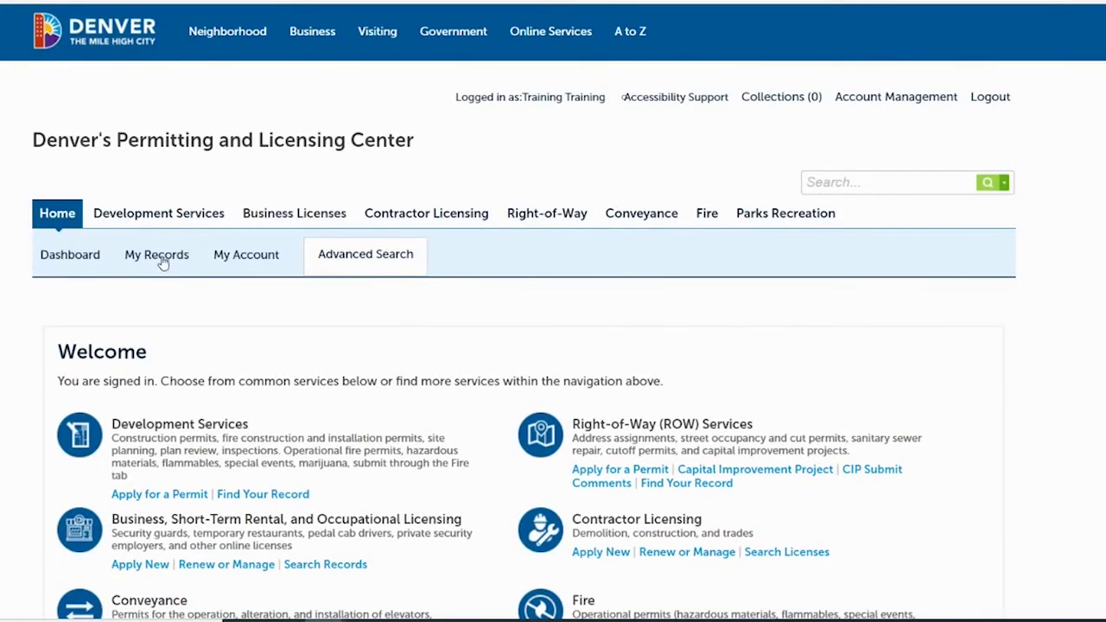
click(161, 257)
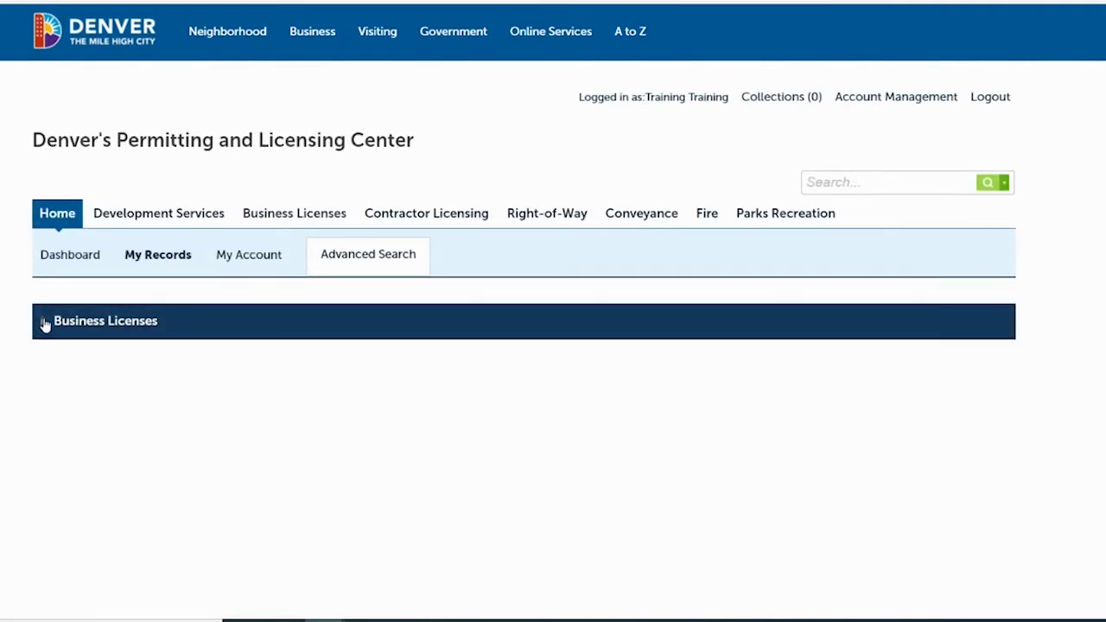
click(45, 324)
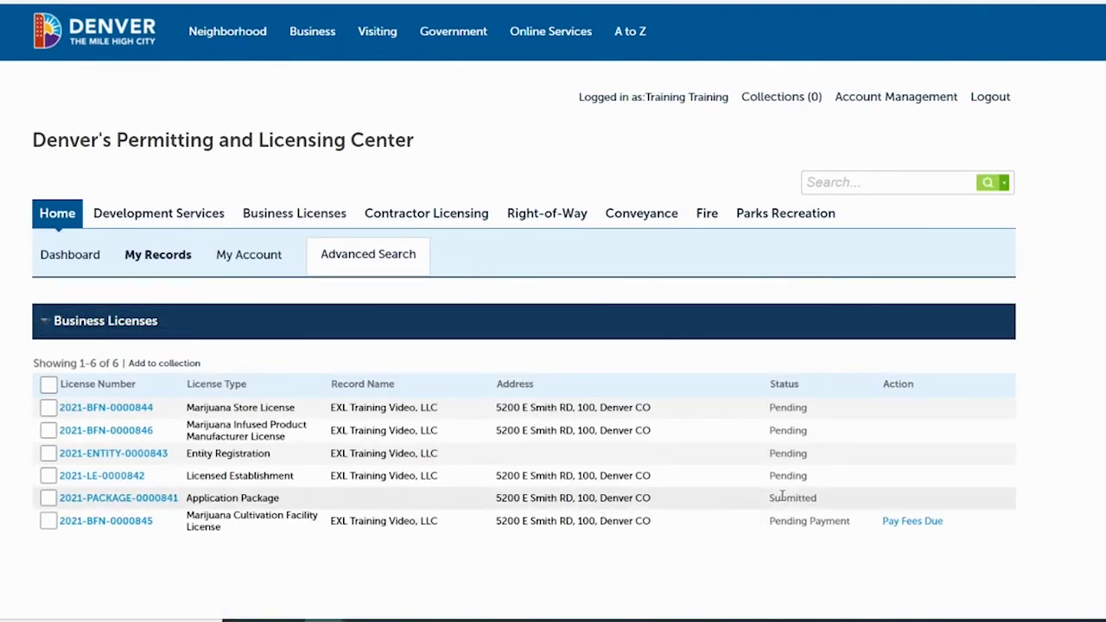
click(912, 522)
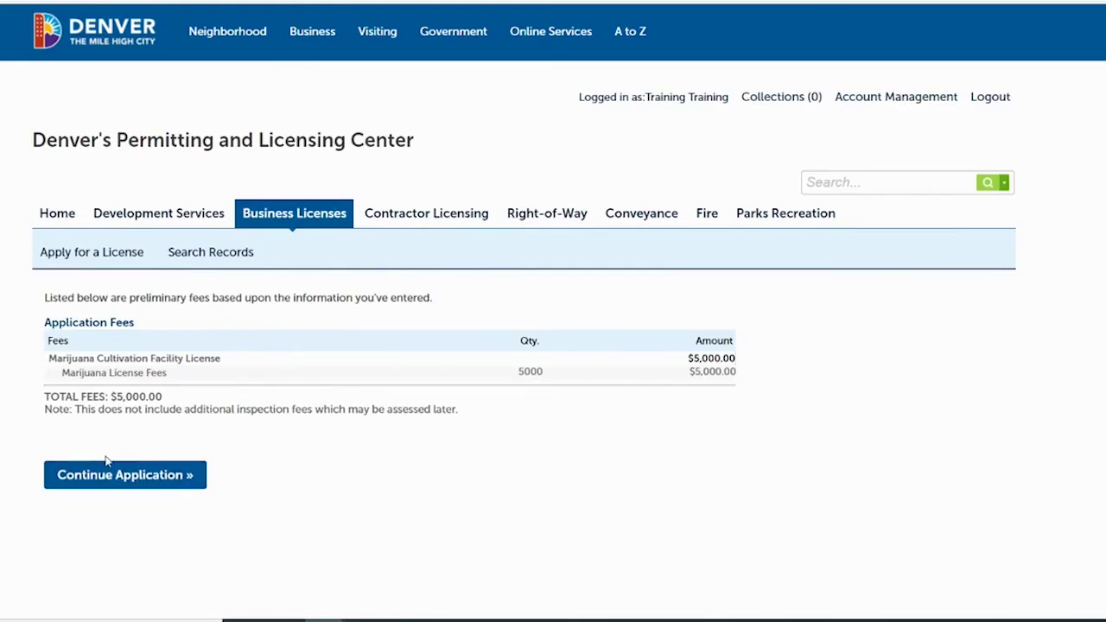
click(111, 475)
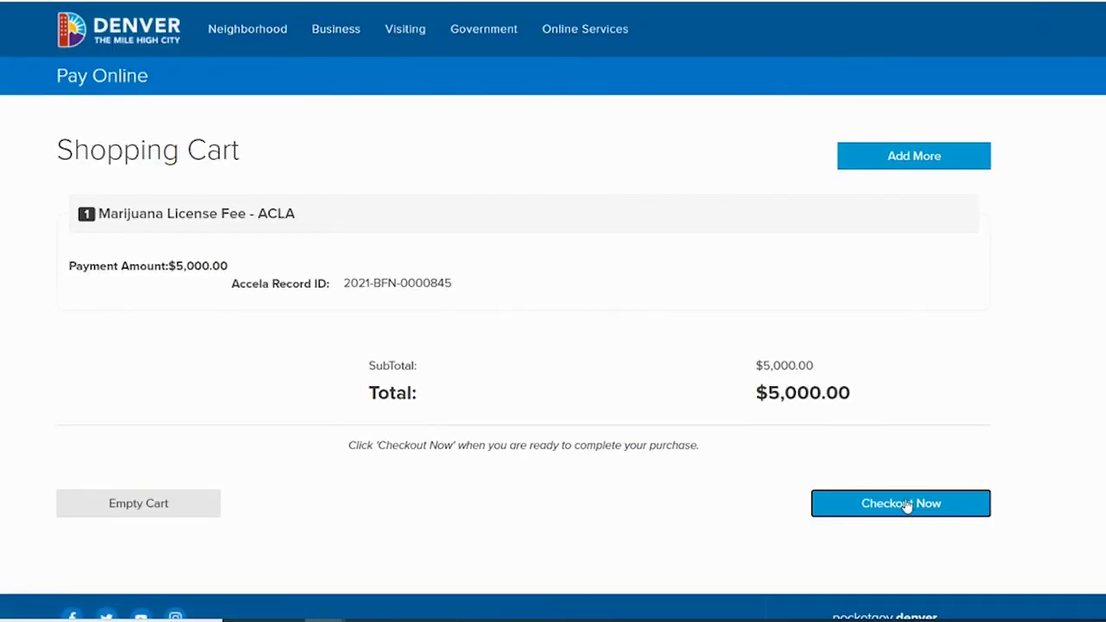
click(904, 505)
- Pay with a Visa card expiring 03/2038 and zip 80202, completing the transaction
click(801, 316)
click(733, 367)
click(735, 349)
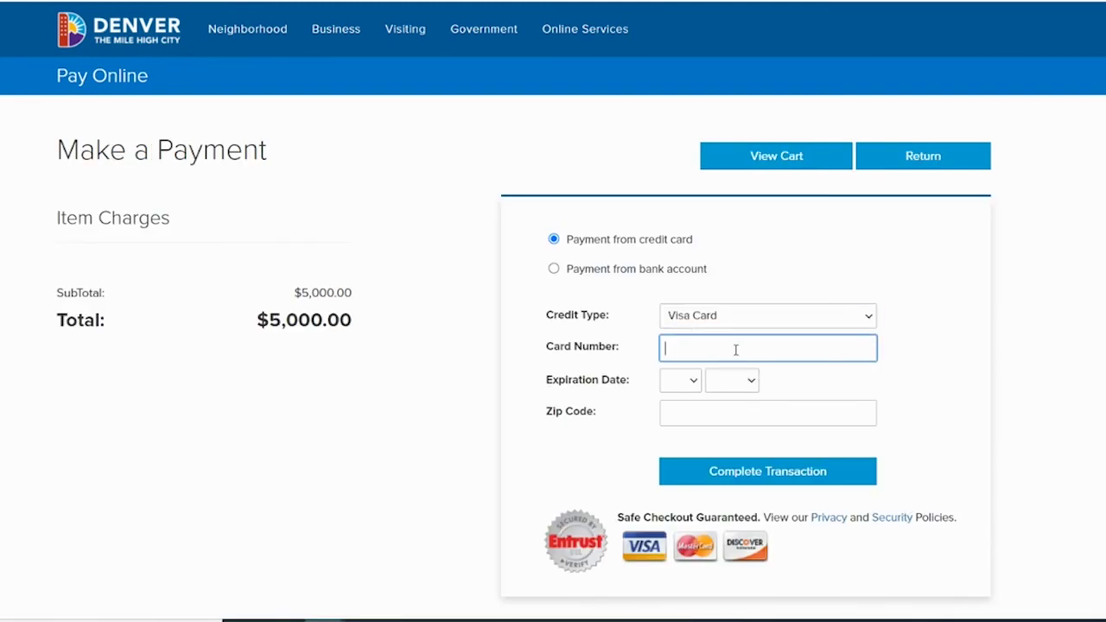
text(4111111111111111)
click(695, 384)
click(676, 445)
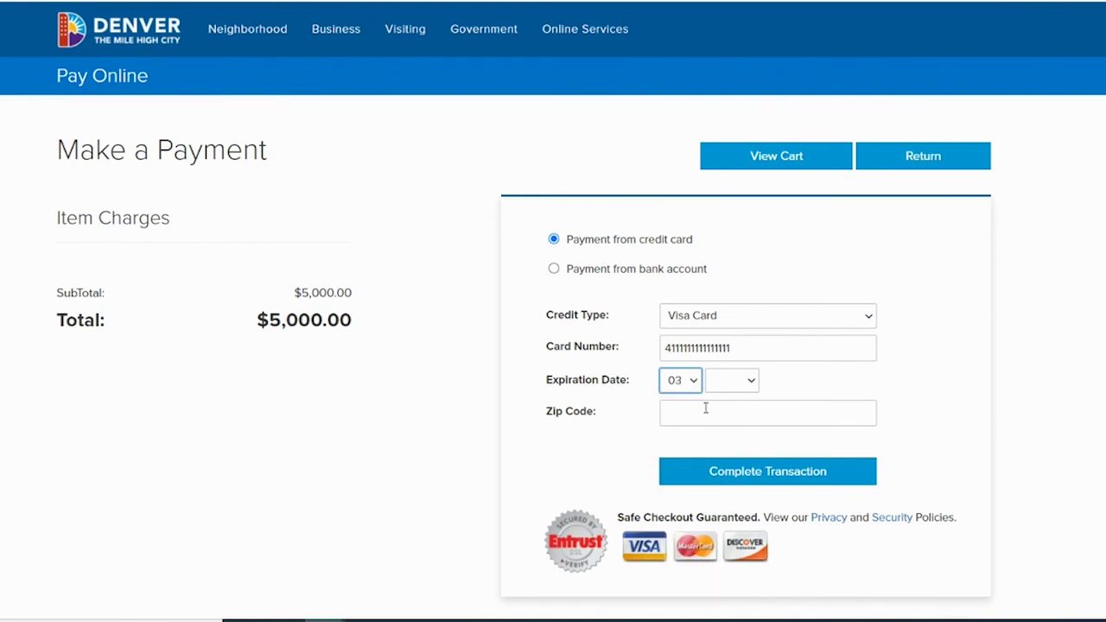
click(723, 385)
click(723, 328)
click(691, 425)
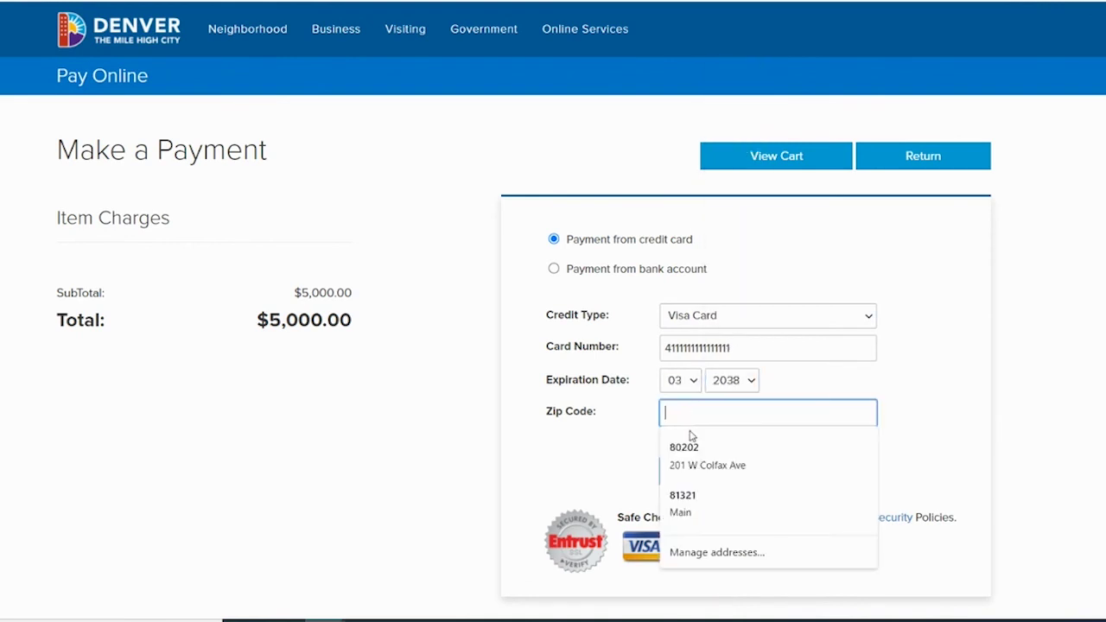
click(692, 447)
click(754, 477)
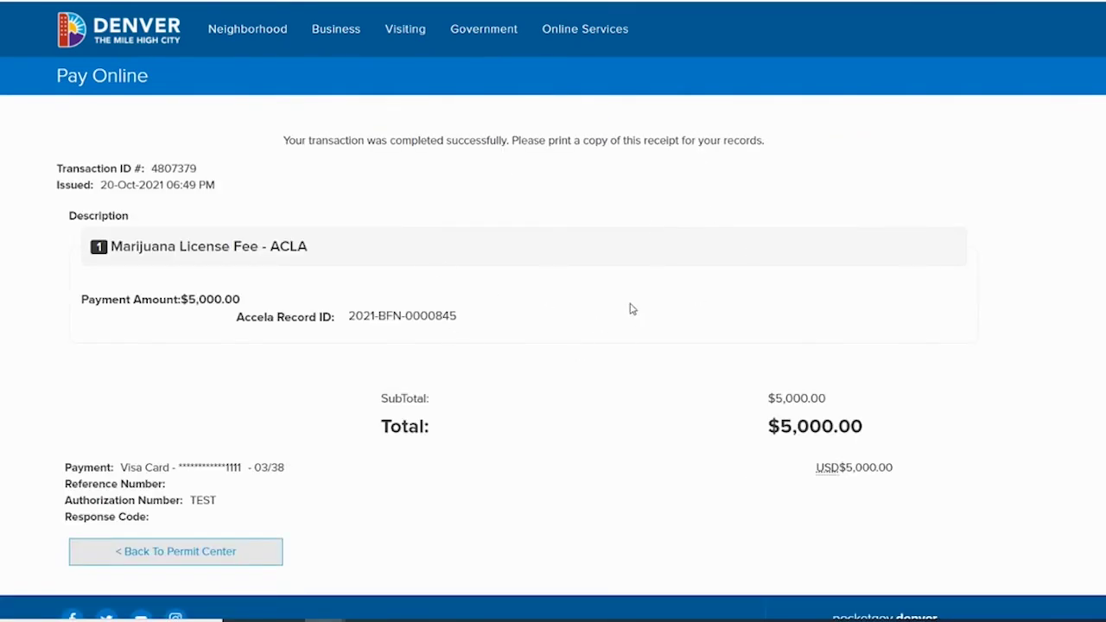
- Return to the Permit Center and review My Records: all six records Pending or Submitted, none with fees due
click(181, 557)
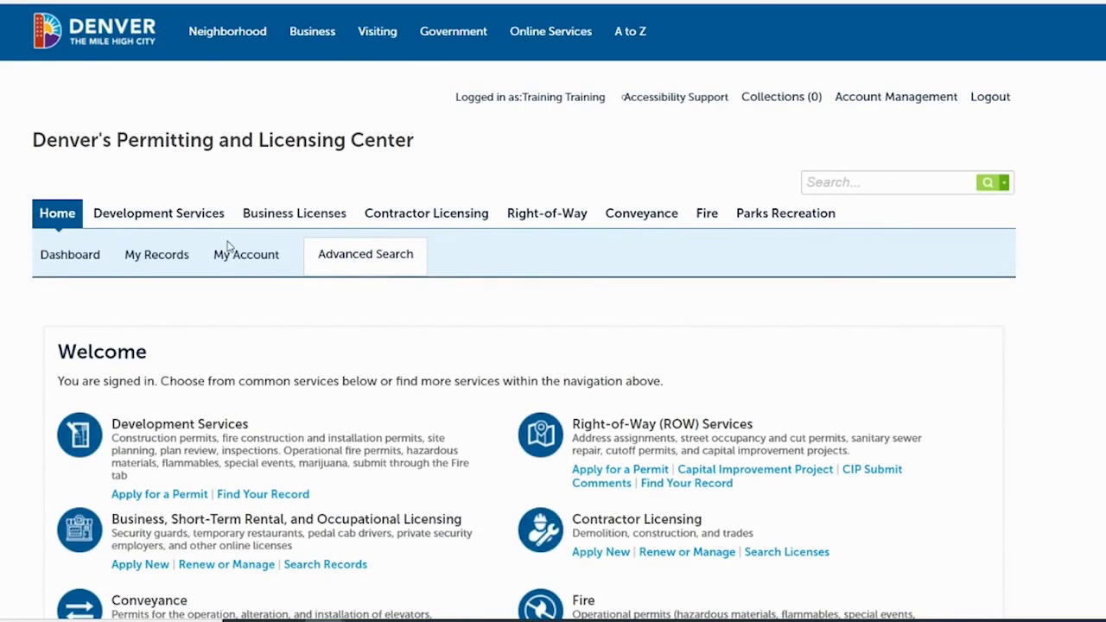
click(140, 259)
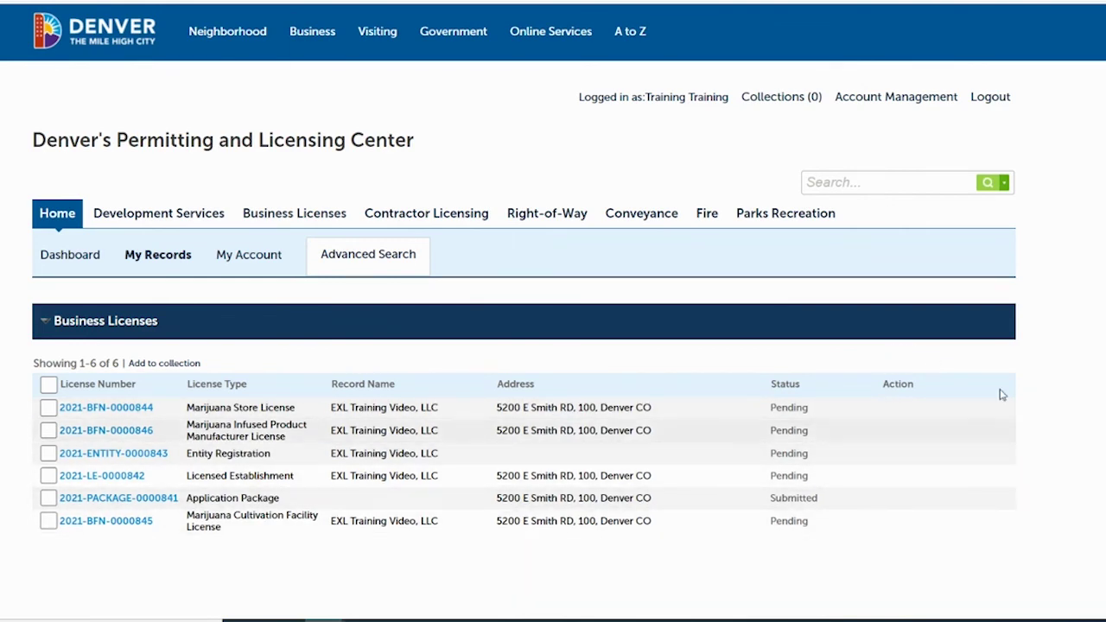
scroll(553, 345, down, 1)
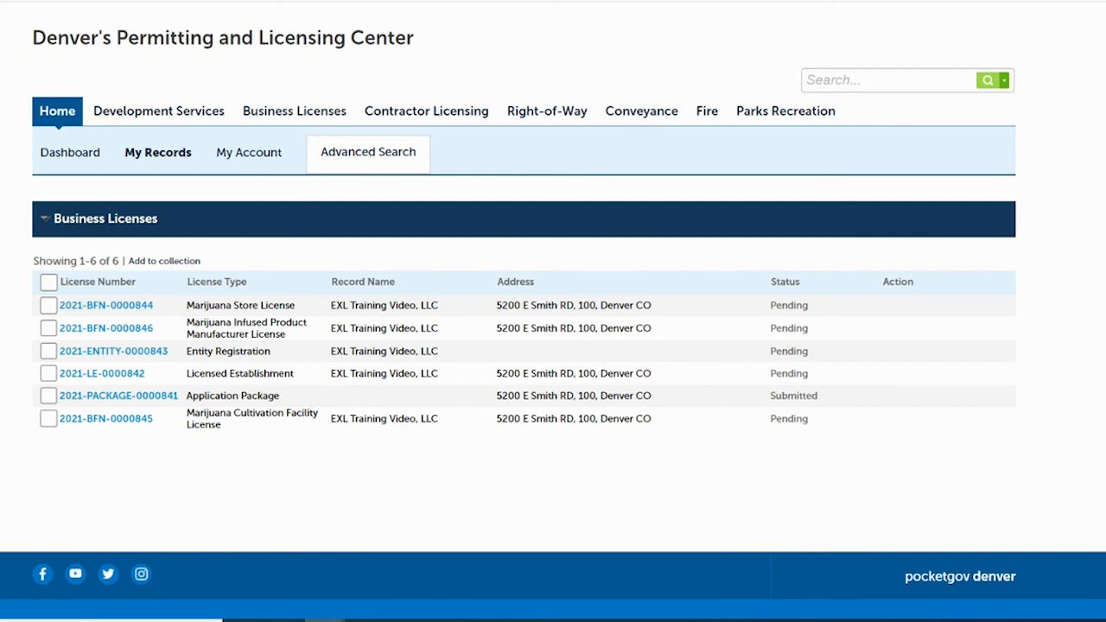
scroll(553, 345, up, 1)
scroll(553, 345, down, 1)
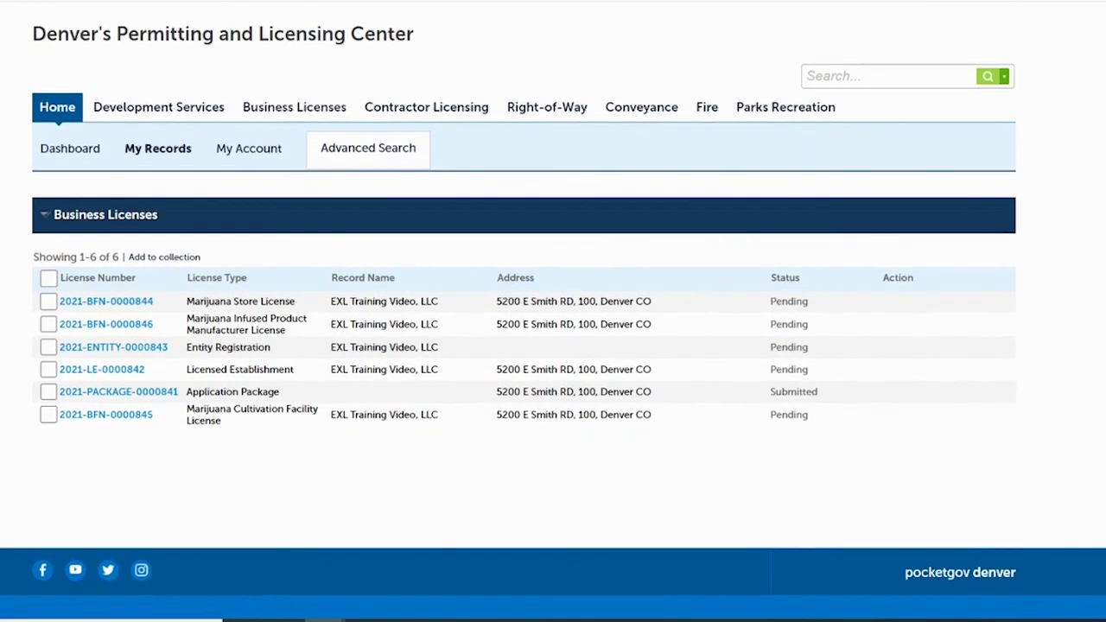